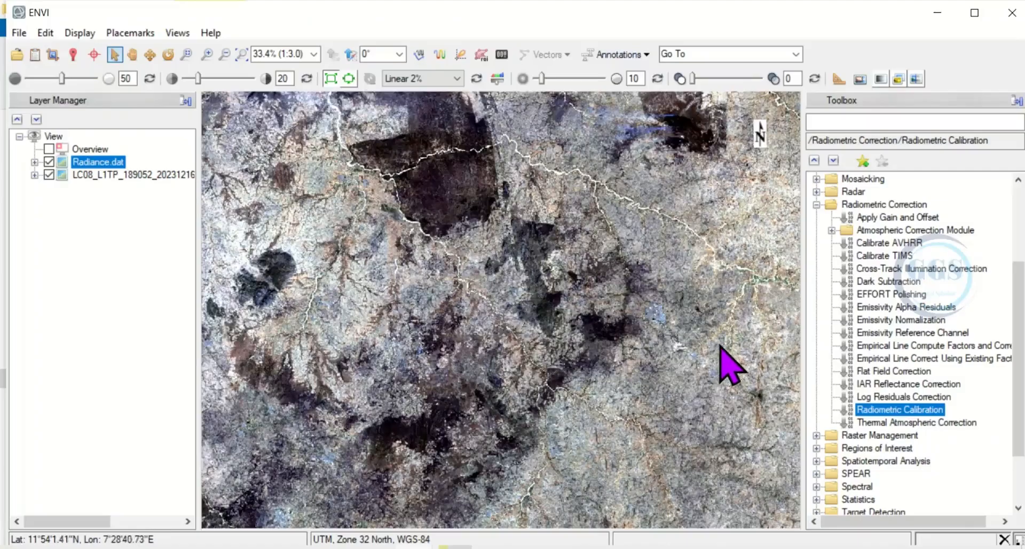
Open the FLAASH Atmospheric Correction tool from the Atmospheric Correction Module under Radiometric Correction.
left_click(868, 205)
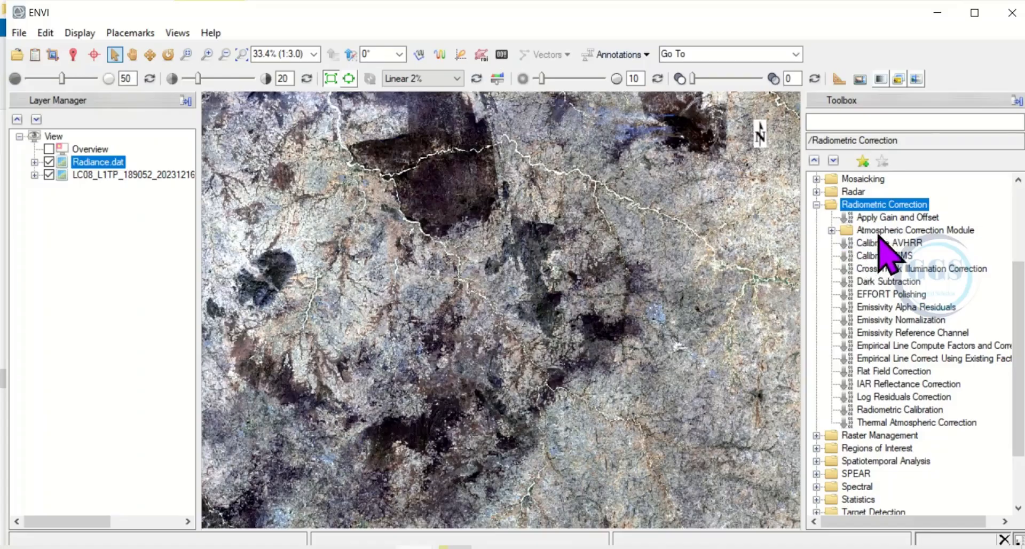
left_click(878, 234)
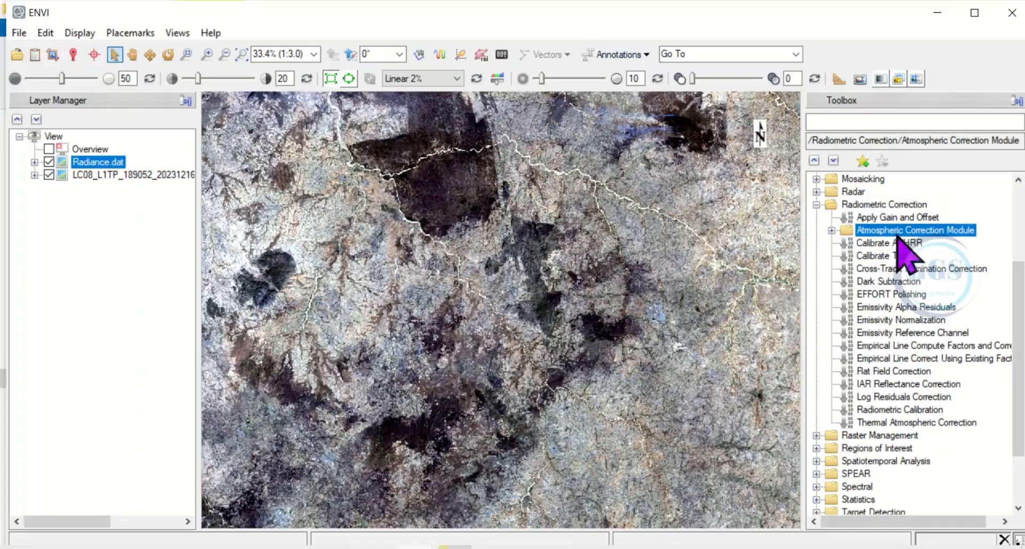
left_click(831, 231)
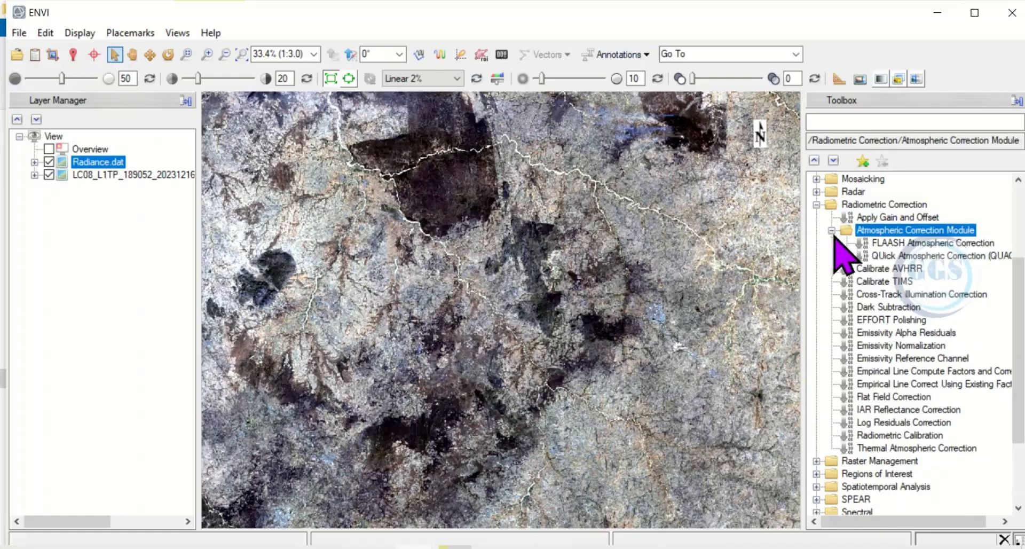
double_click(932, 243)
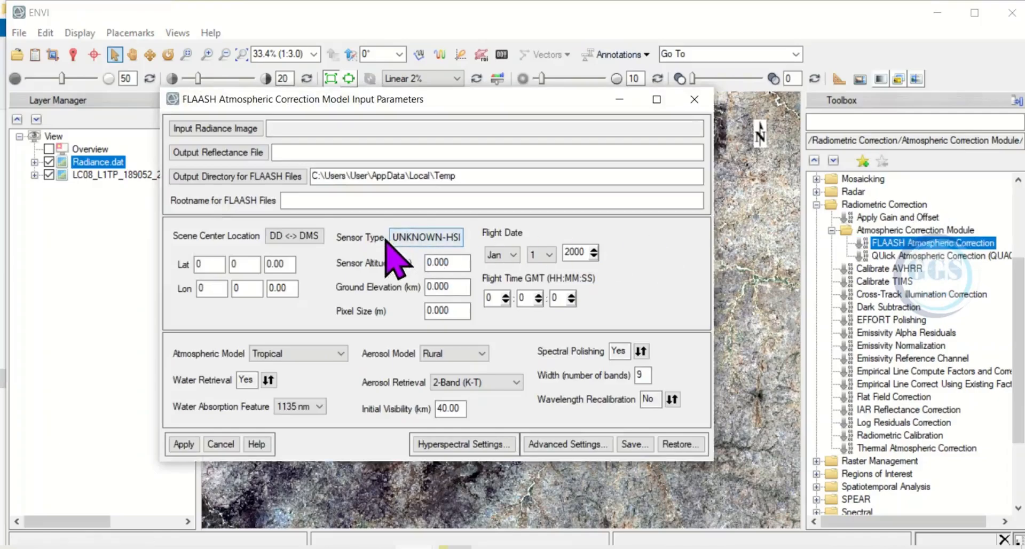
Set Radiance.dat as the FLAASH input radiance image, using a single scale factor of 1.000000 for all bands.
left_click(238, 132)
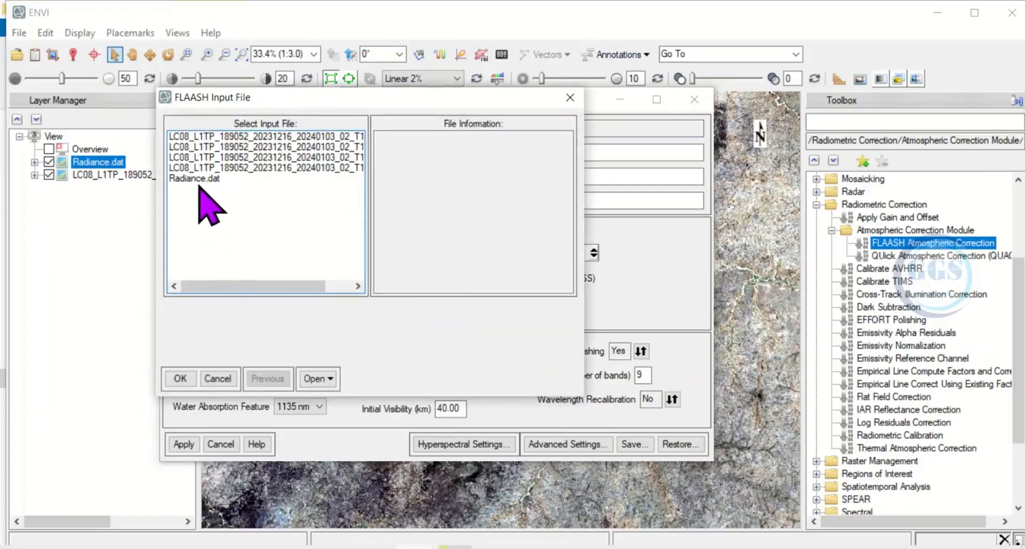
left_click(198, 181)
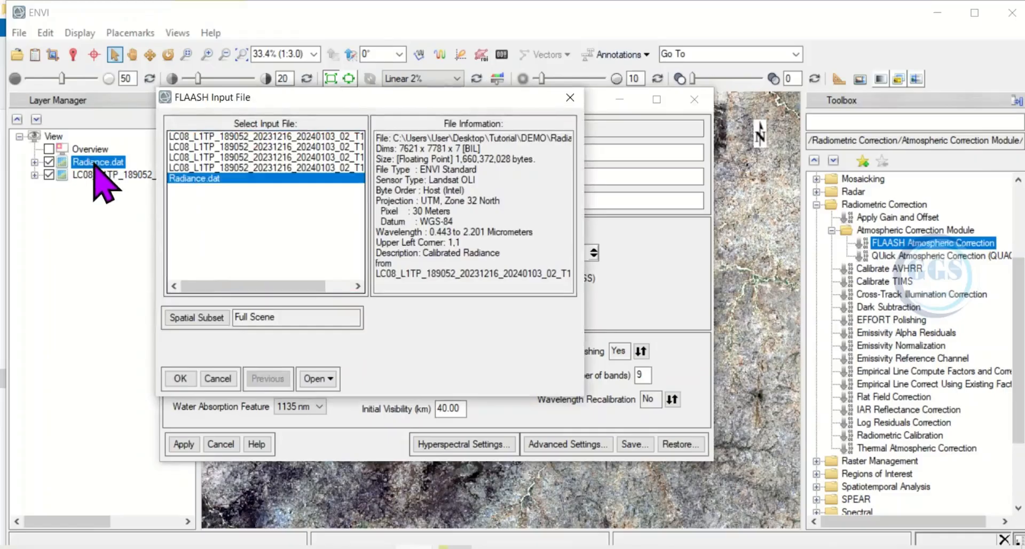
left_click(183, 383)
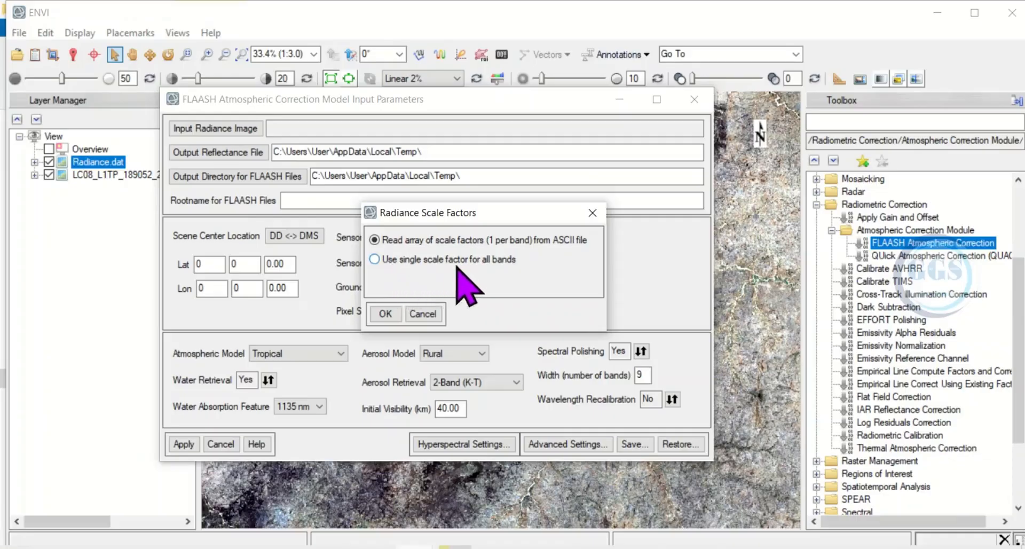
left_click(376, 258)
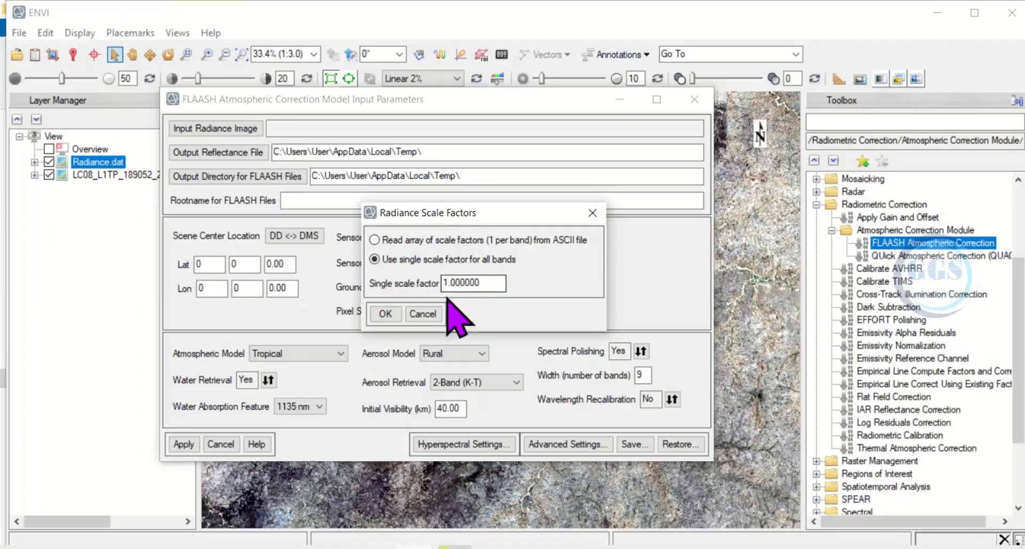
left_click(386, 318)
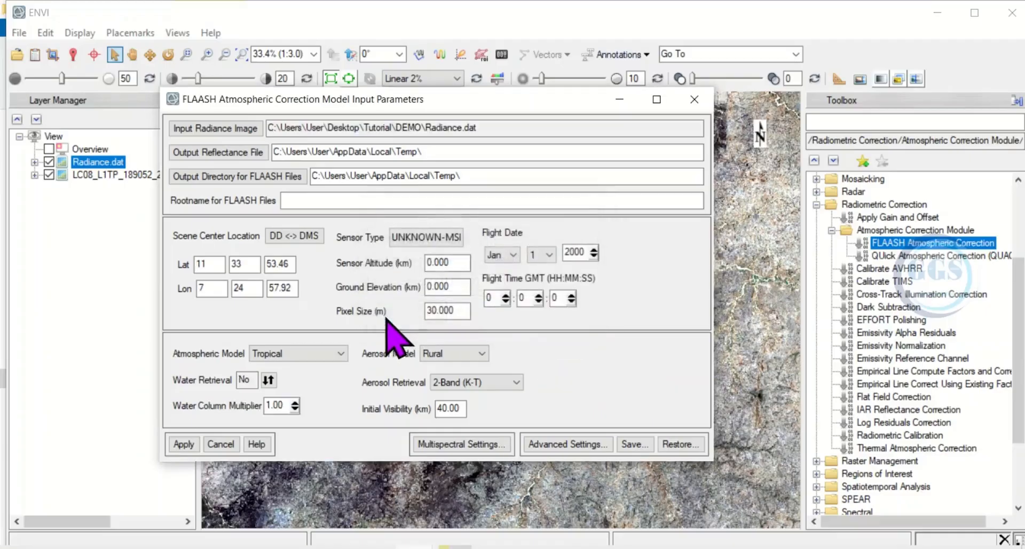
Set the output reflectance file to Reflectance in the DEMO folder.
left_click(242, 154)
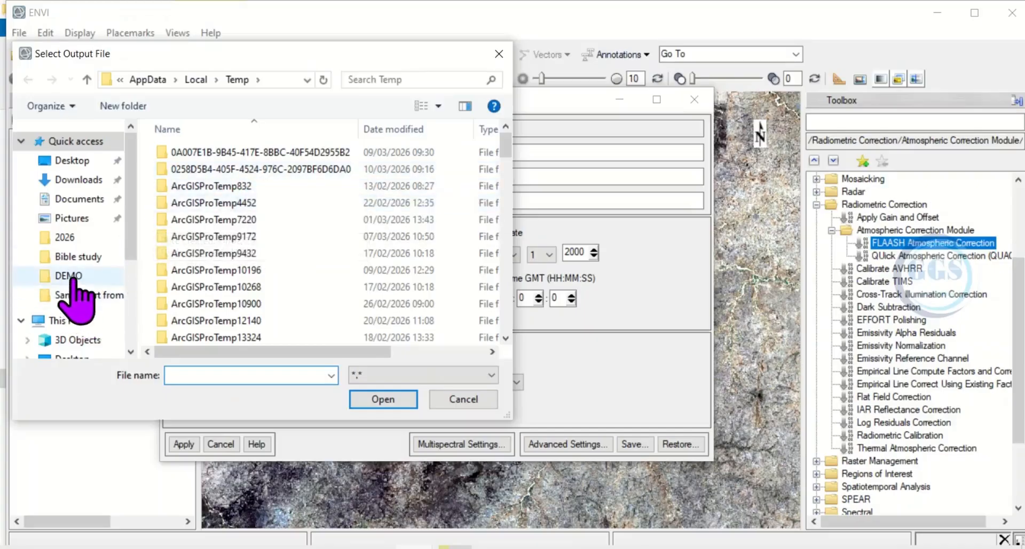
left_click(73, 279)
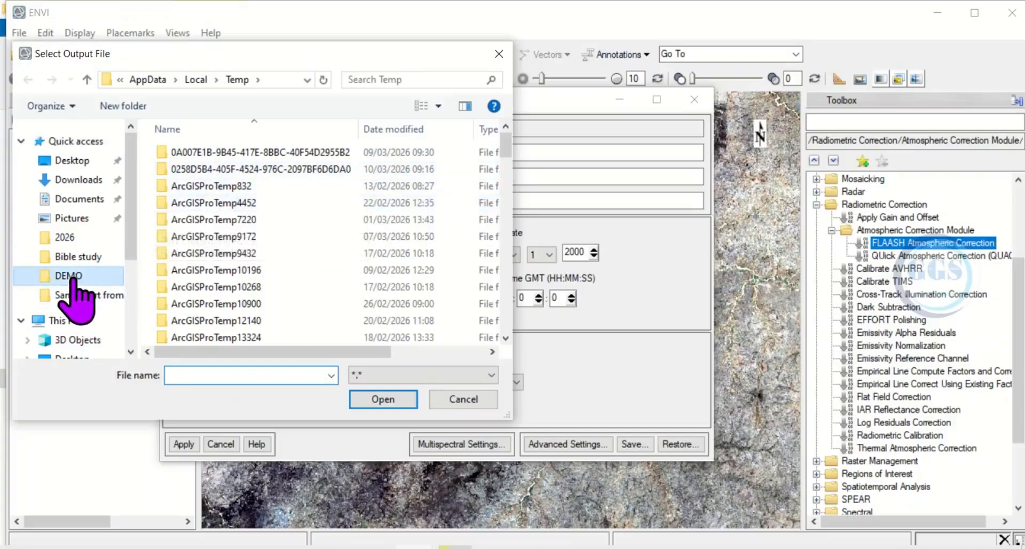
left_click(187, 375)
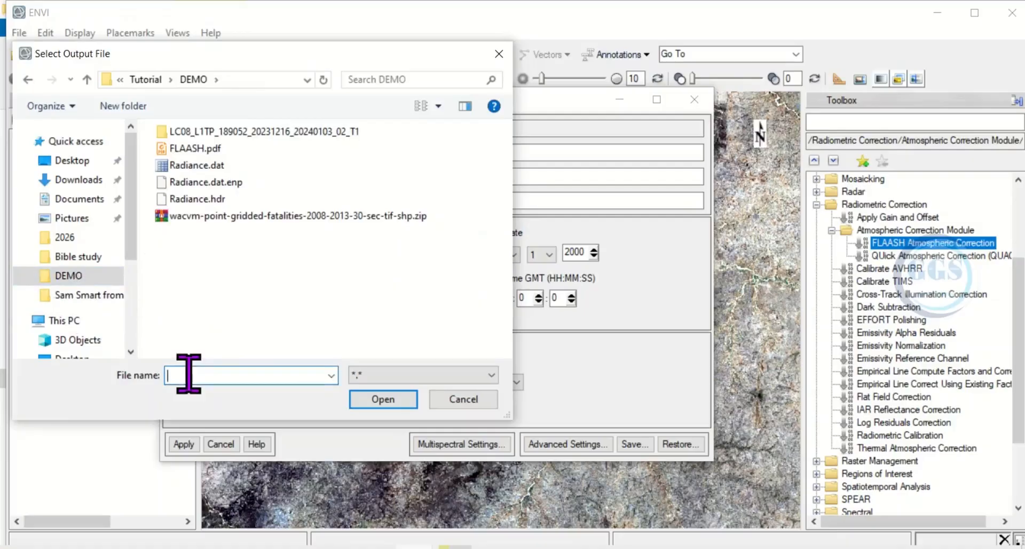
type("Reflectance")
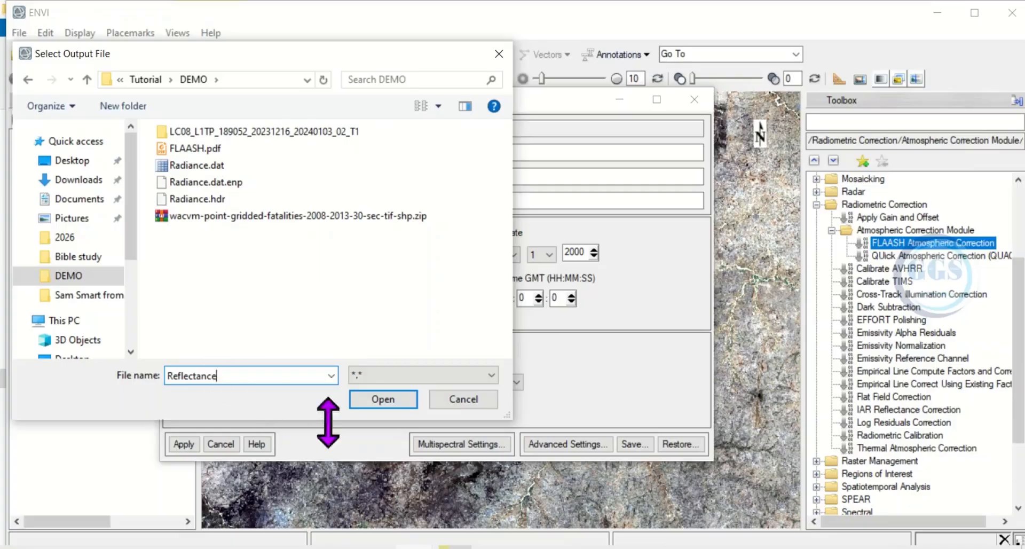
left_click(358, 403)
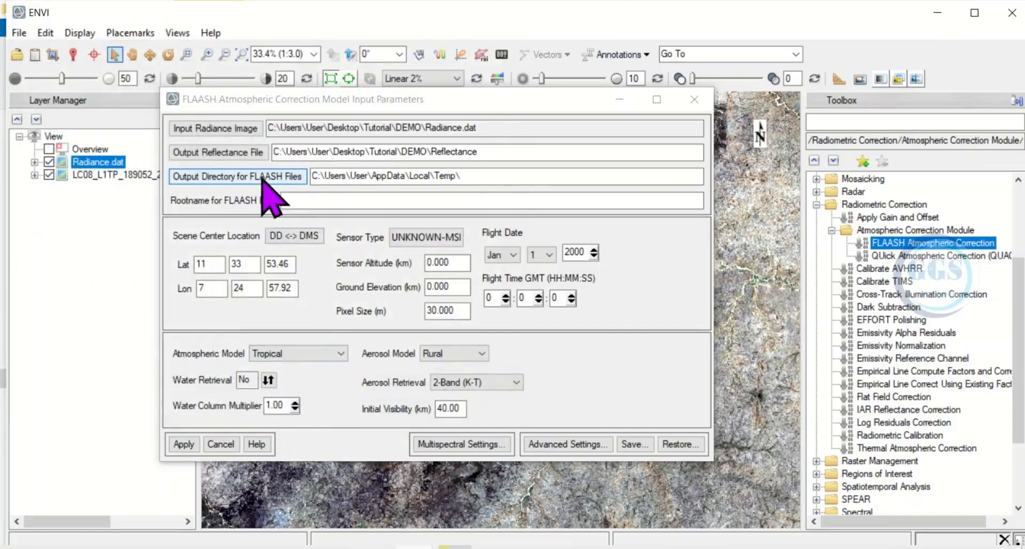
Set the output directory for FLAASH files to Tutorial\DEMO and their rootname to FLAASH.
left_click(239, 178)
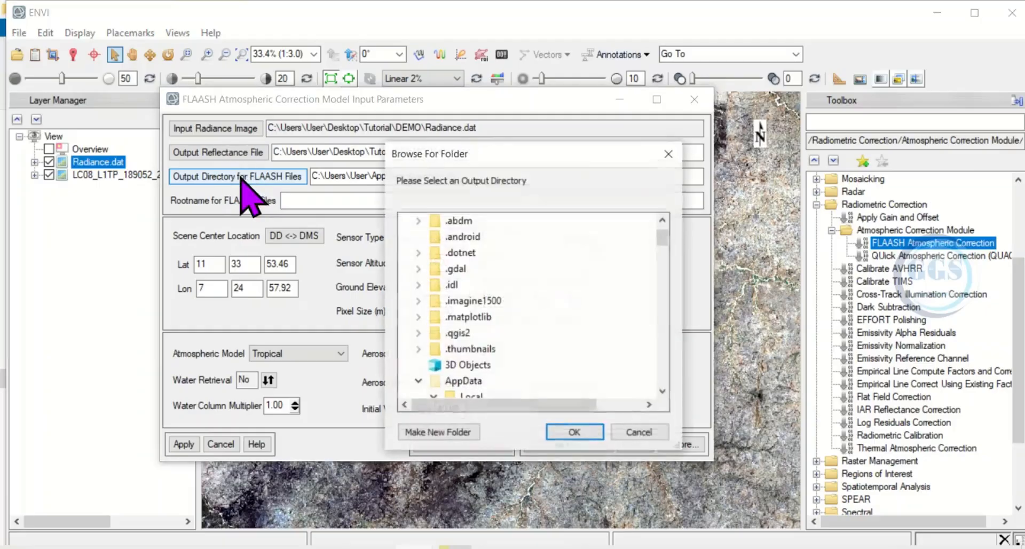
scroll(567, 338, "down", 1)
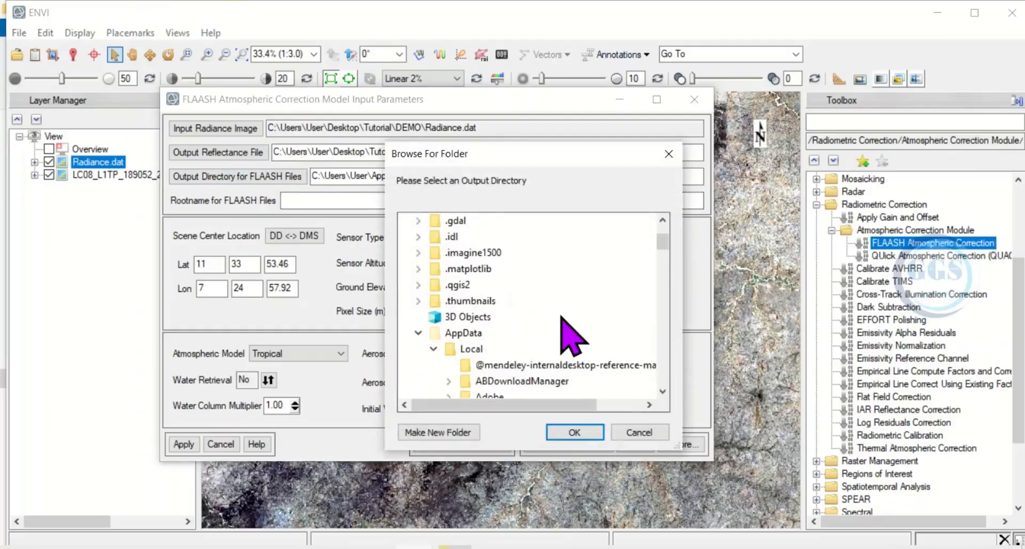
scroll(566, 333, "down", 1)
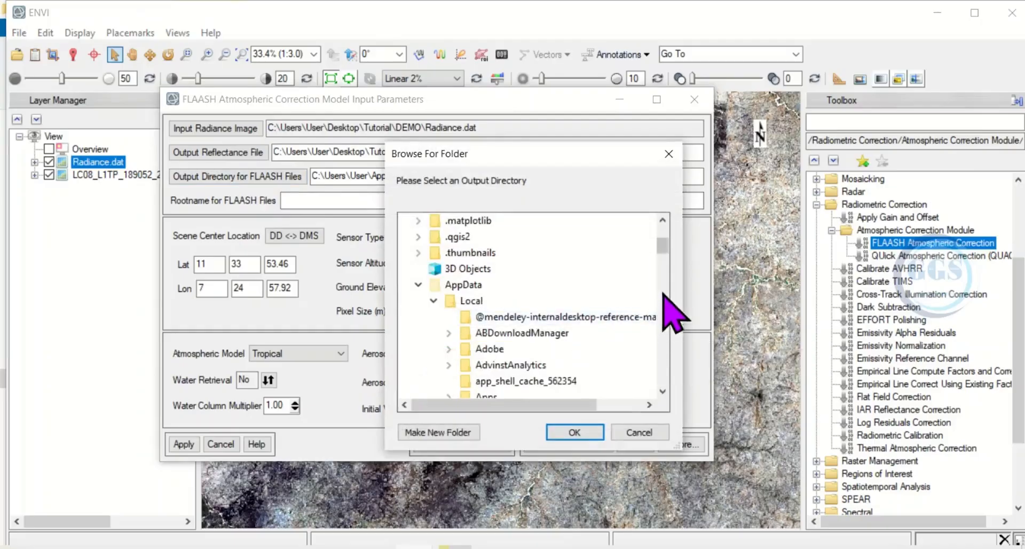
left_click_drag(662, 246, 662, 327)
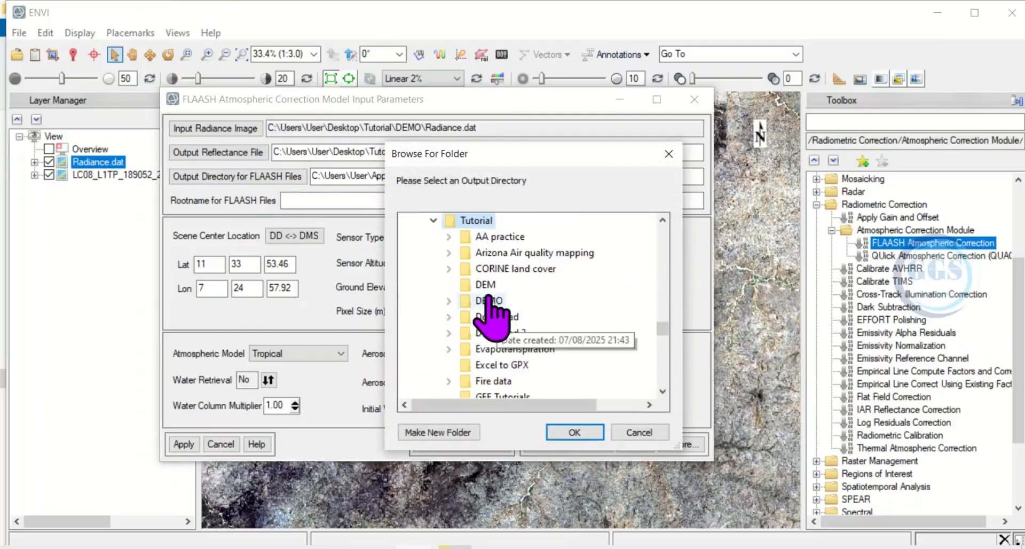
left_click(489, 301)
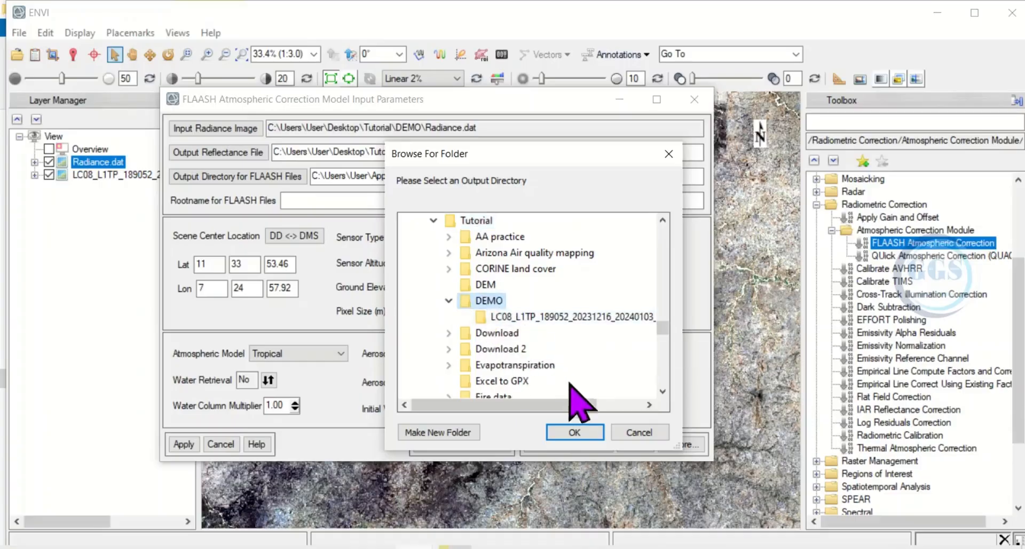
left_click(573, 432)
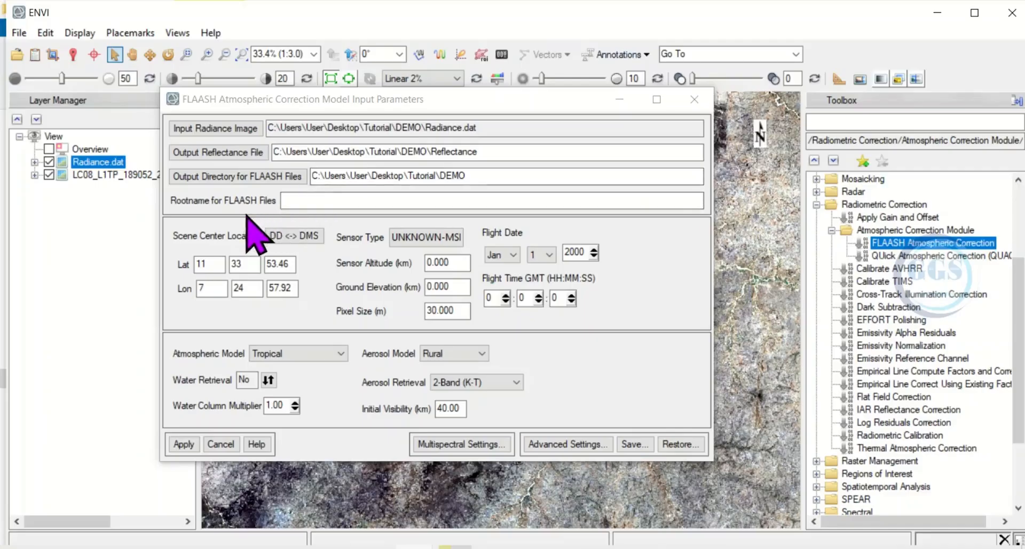
left_click(308, 200)
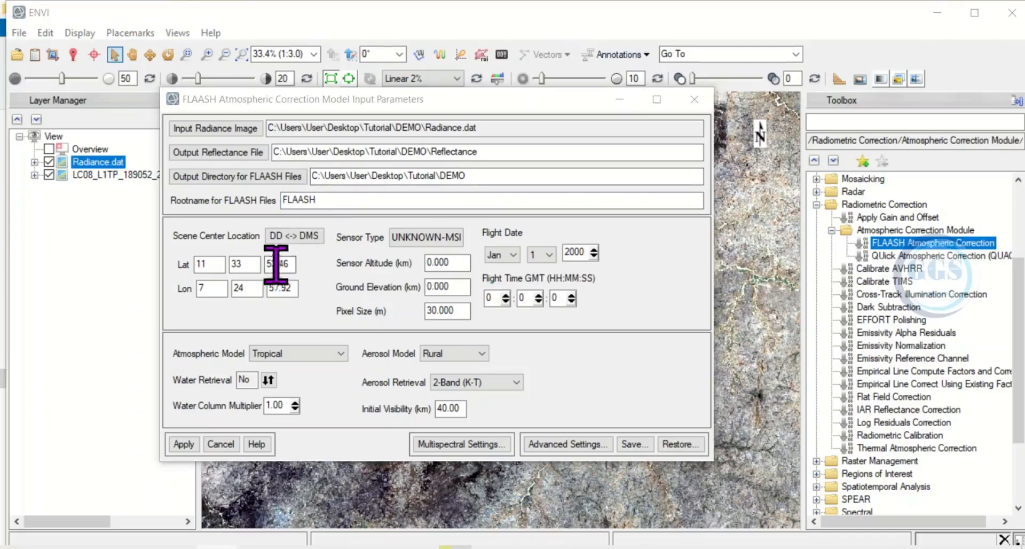
Compare the scene center coordinates in decimal degrees and in degrees-minutes-seconds, leaving them in degrees-minutes-seconds.
left_click(297, 237)
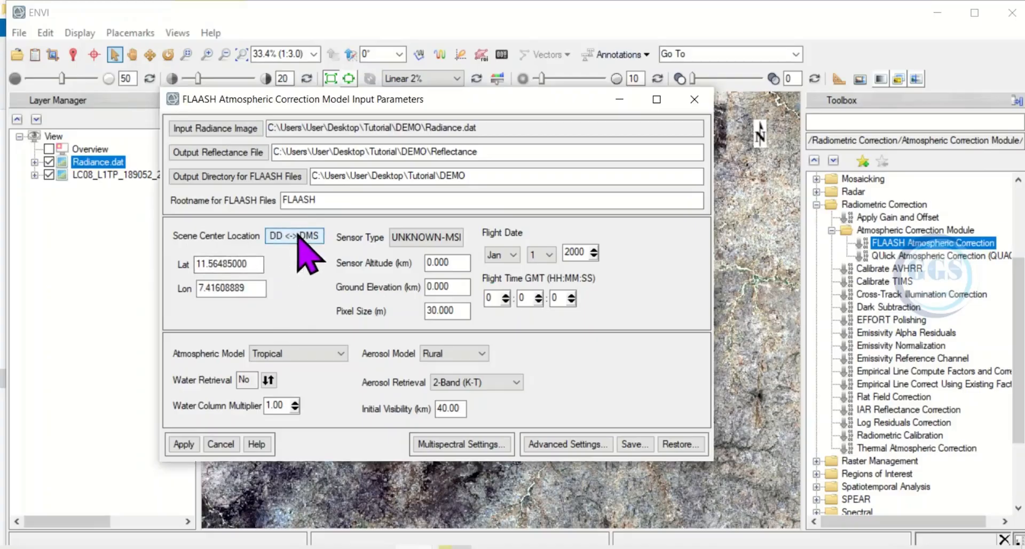
left_click(297, 238)
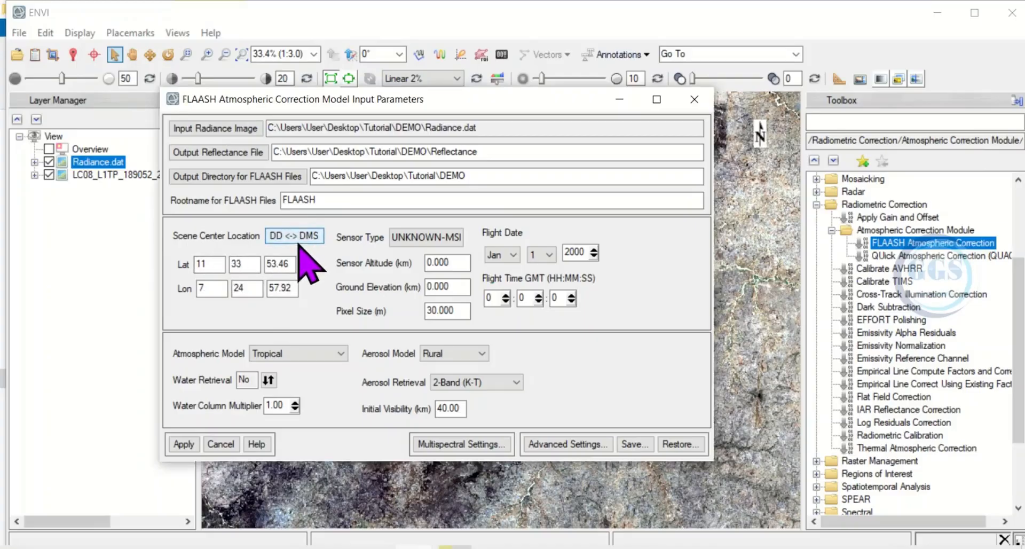
left_click(297, 239)
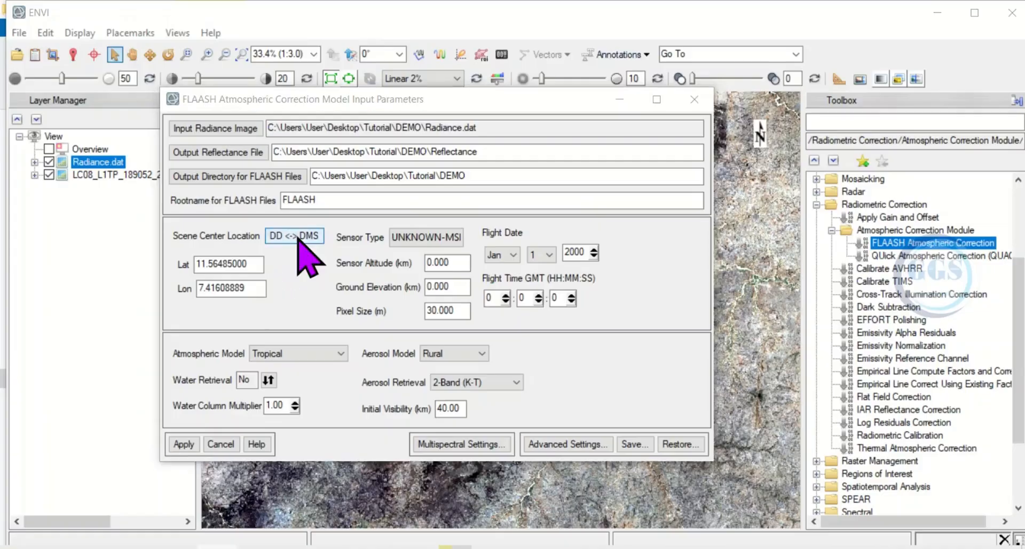
left_click(297, 238)
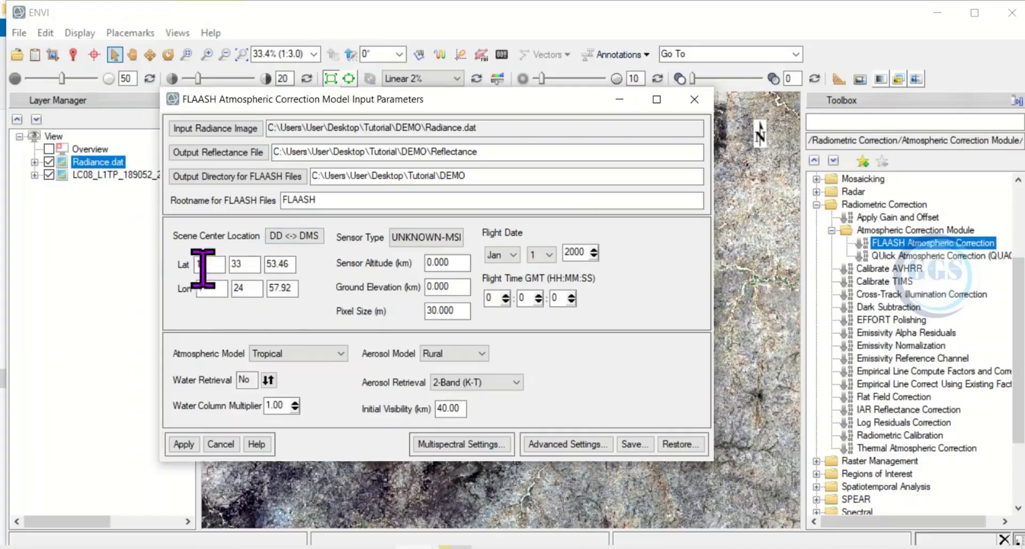
Set the sensor type to the multispectral Landsat-8 OLI.
left_click(454, 239)
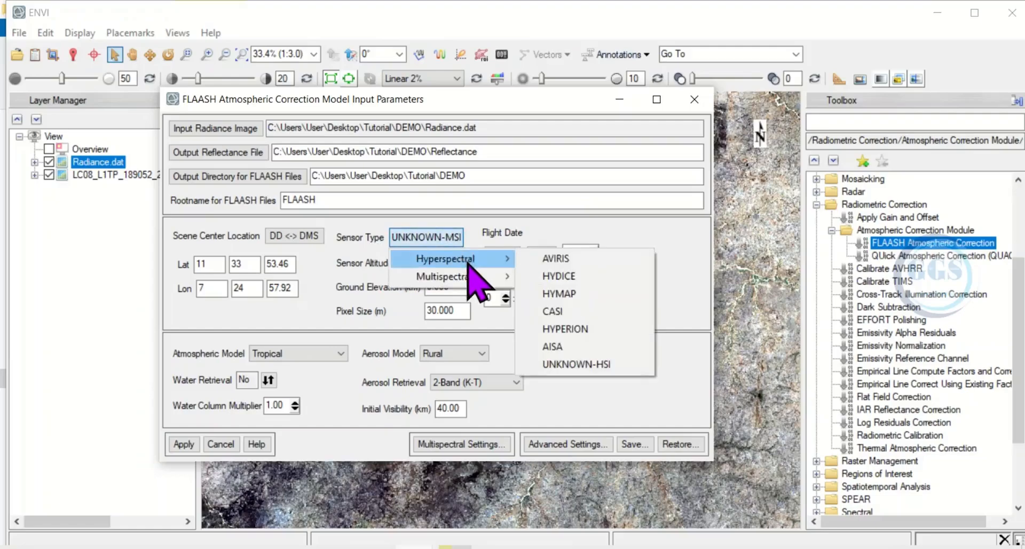
mouse_move(471, 280)
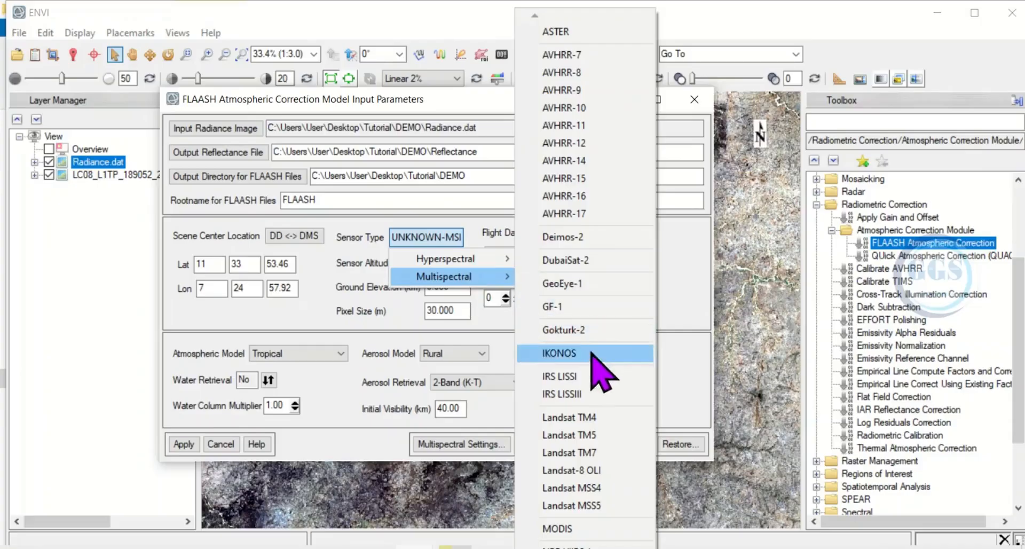
left_click(583, 471)
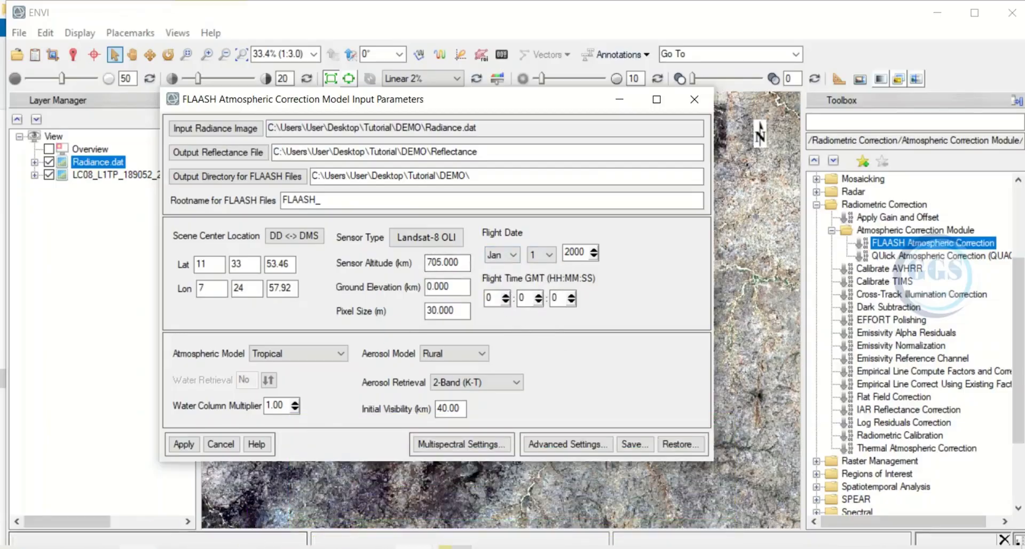
Open the MTL.txt metadata file from the LC08_L1TP_189052_20231216_20240103_02_T1 scene folder inside DEMO.
left_click(140, 548)
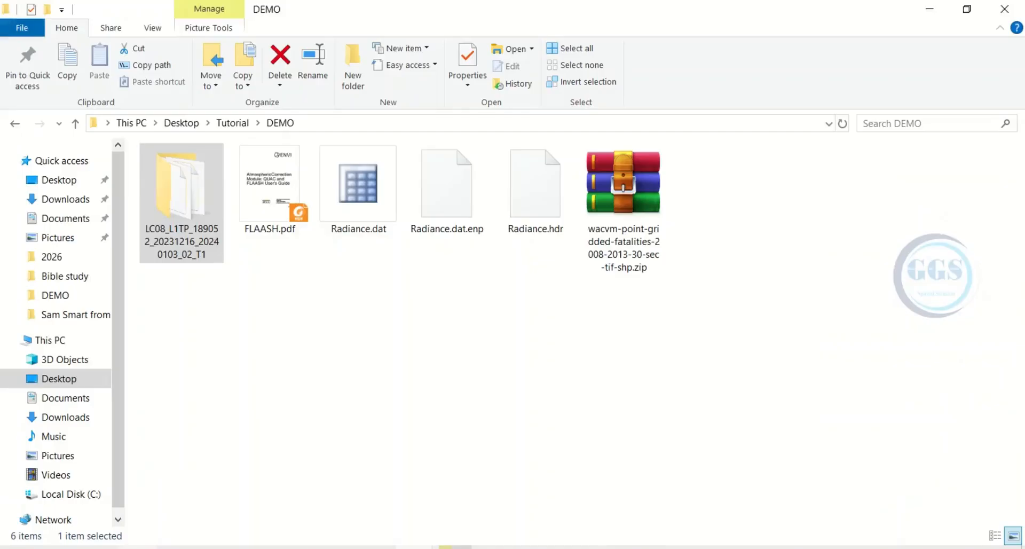
double_click(178, 210)
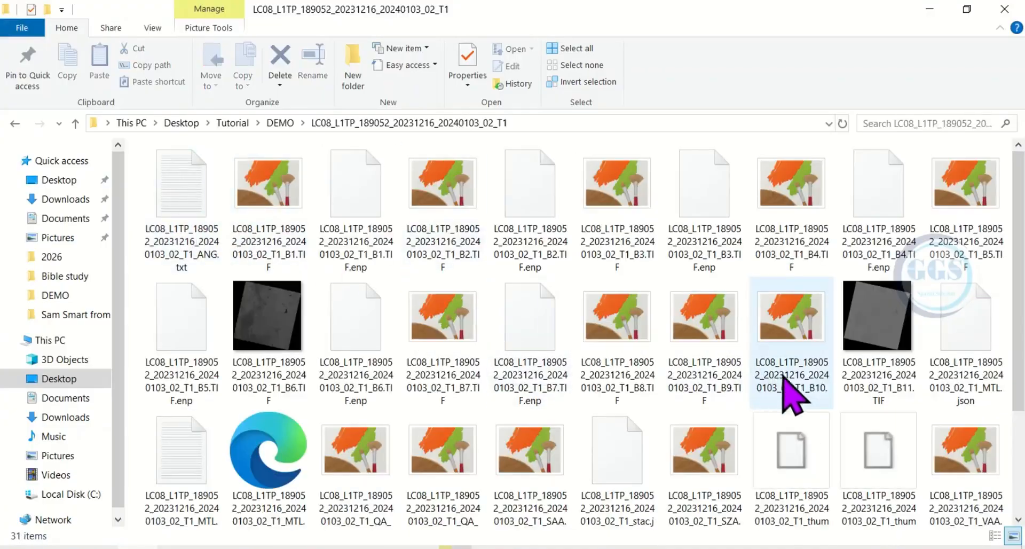
scroll(796, 392, "down", 2)
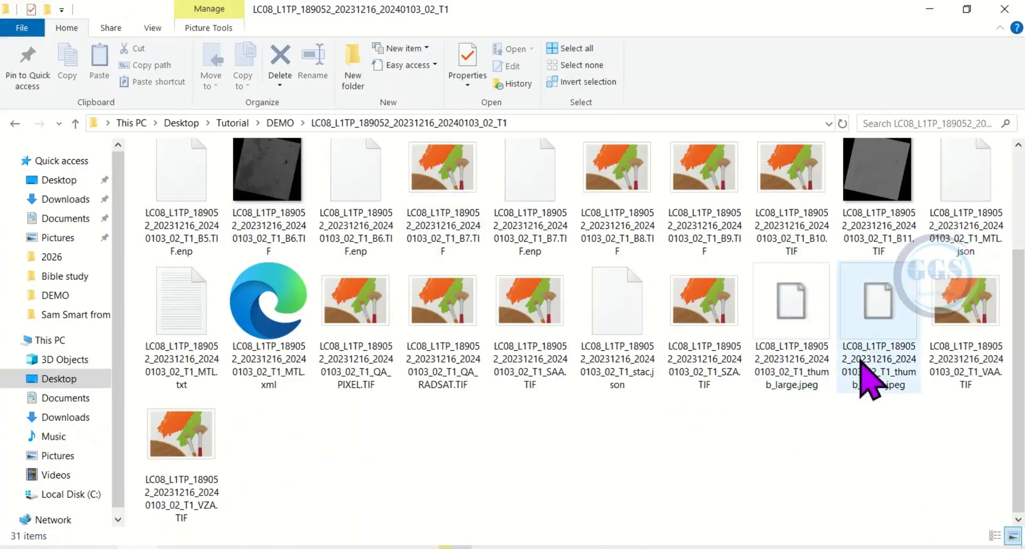
left_click(191, 317)
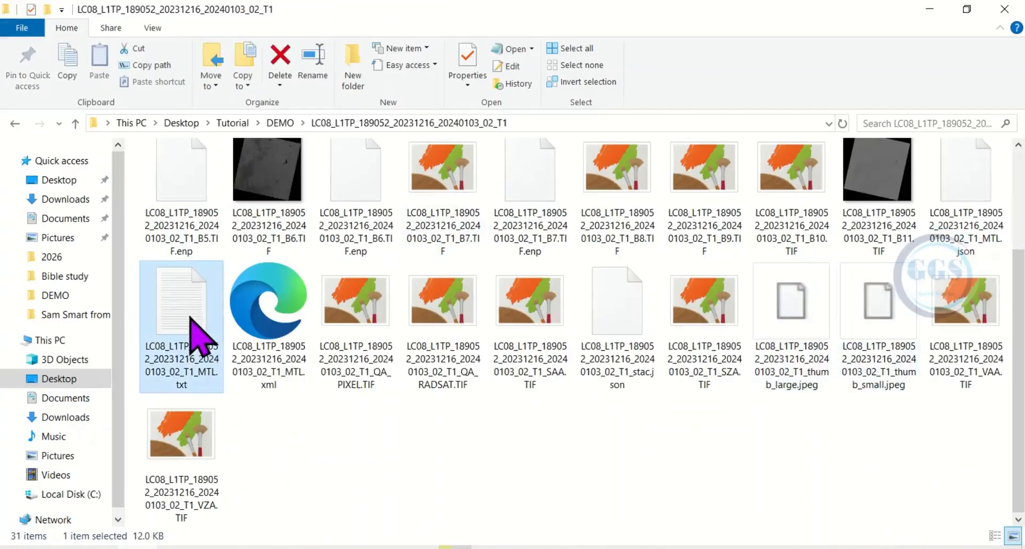
double_click(190, 316)
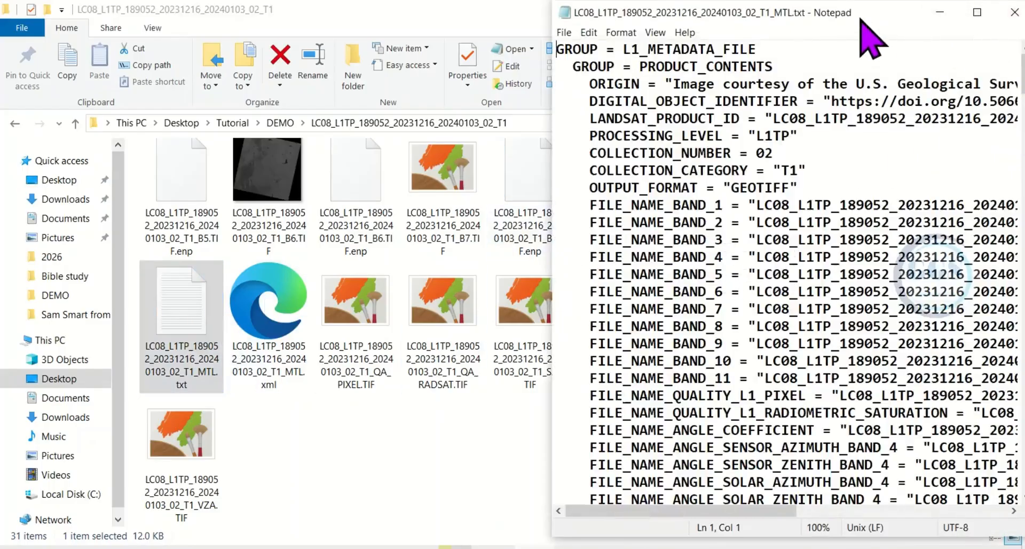
left_click_drag(861, 22, 726, 29)
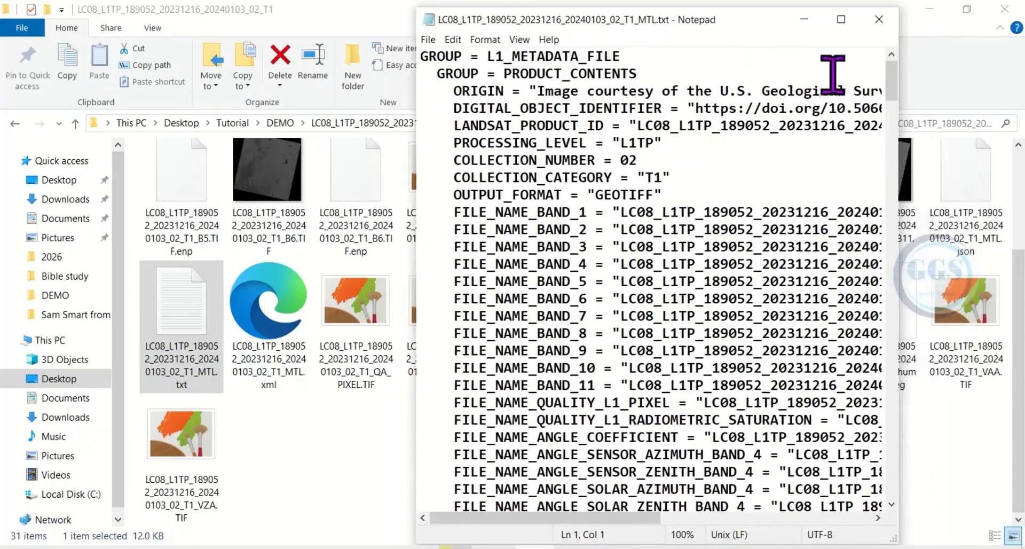
Find the DATE_PRODUCT_GENERATED entry in the metadata and read its date and time.
scroll(709, 286, "down", 9)
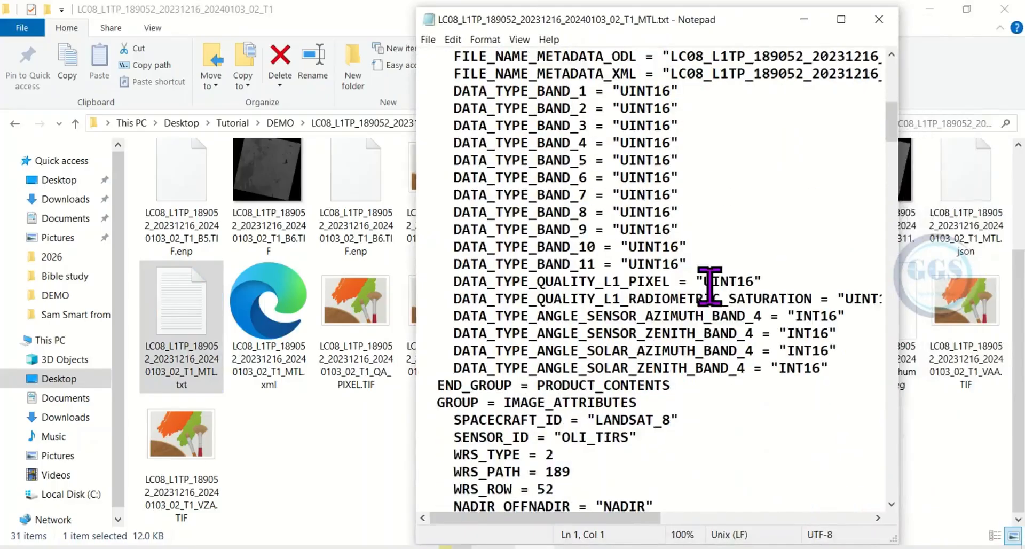
scroll(709, 286, "down", 2)
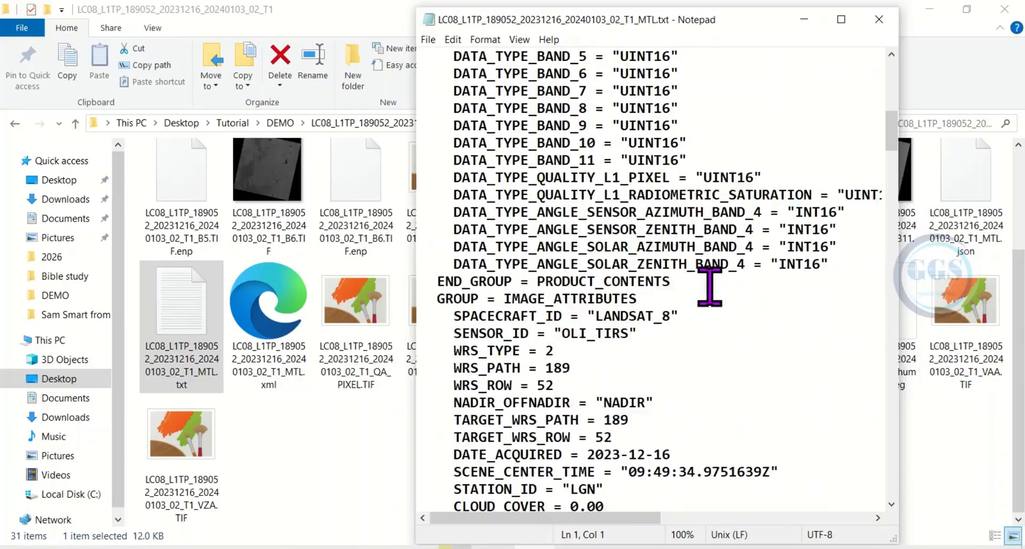
scroll(709, 286, "down", 1)
scroll(710, 286, "down", 8)
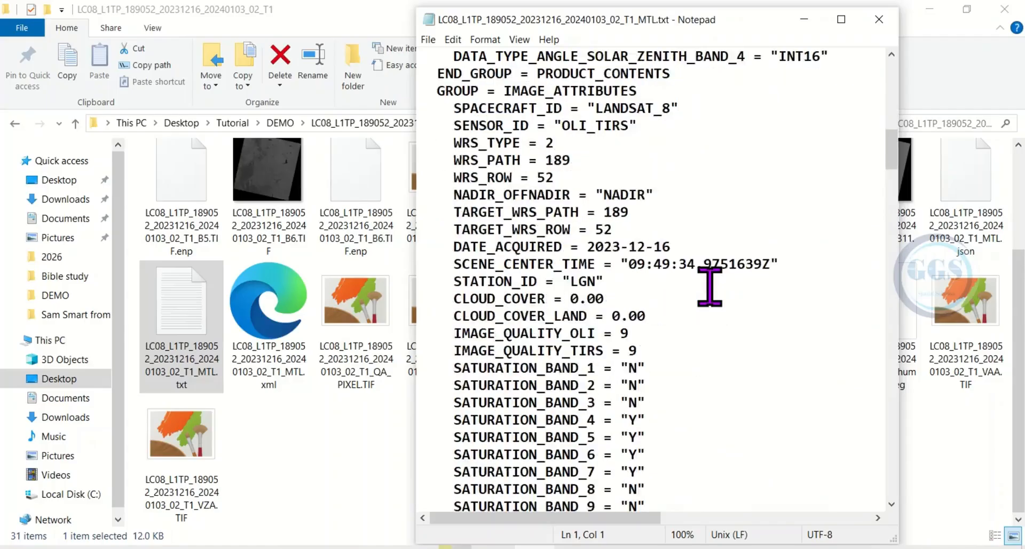
scroll(710, 286, "down", 16)
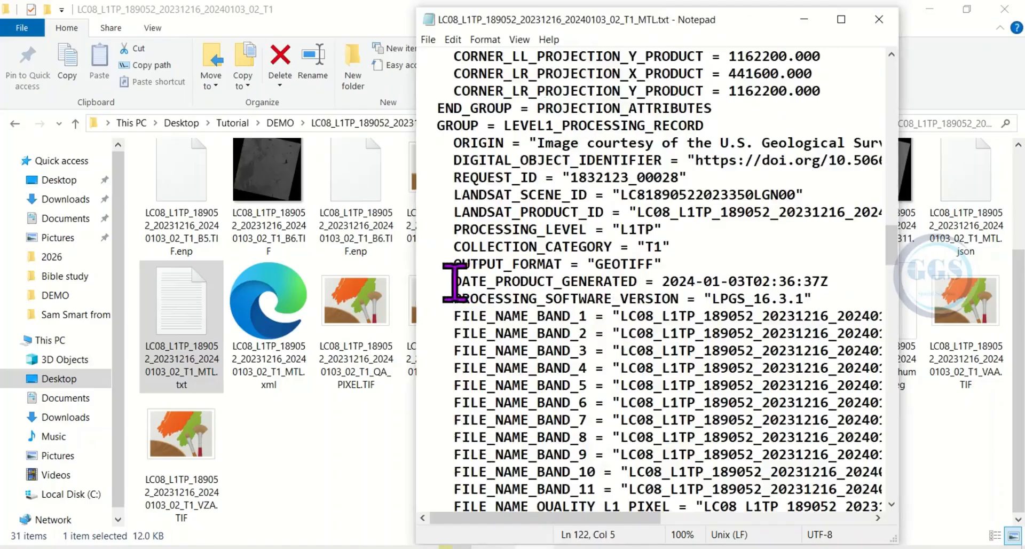
left_click_drag(456, 281, 735, 284)
left_click(737, 285)
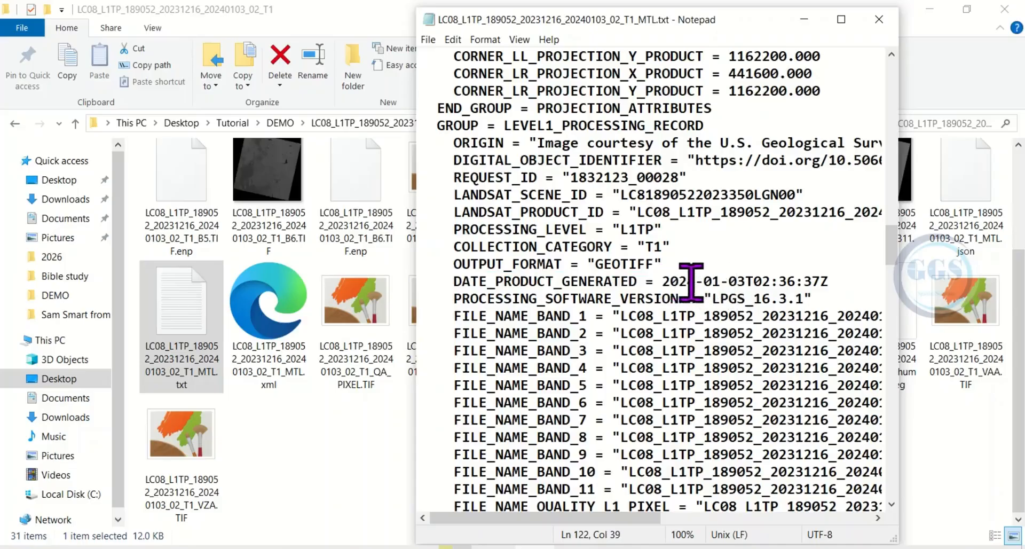
mouse_move(714, 282)
left_mouse_down()
mouse_move(740, 287)
mouse_move(722, 291)
left_mouse_up()
left_click(720, 283)
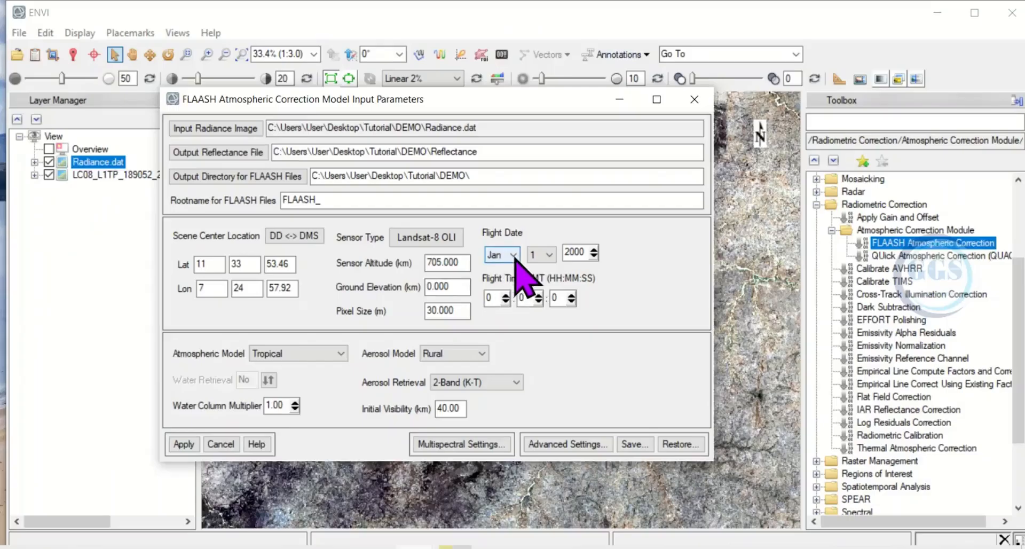
Set the FLAASH flight date to Jan 3, 2024, following the product generation date in the metadata.
left_click(513, 255)
left_click(510, 268)
left_click(548, 255)
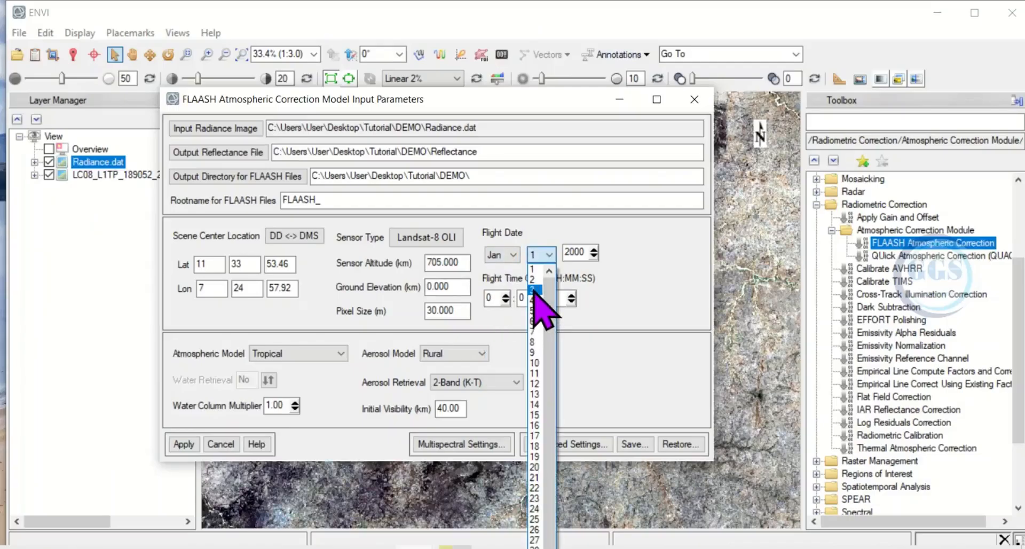
left_click(534, 289)
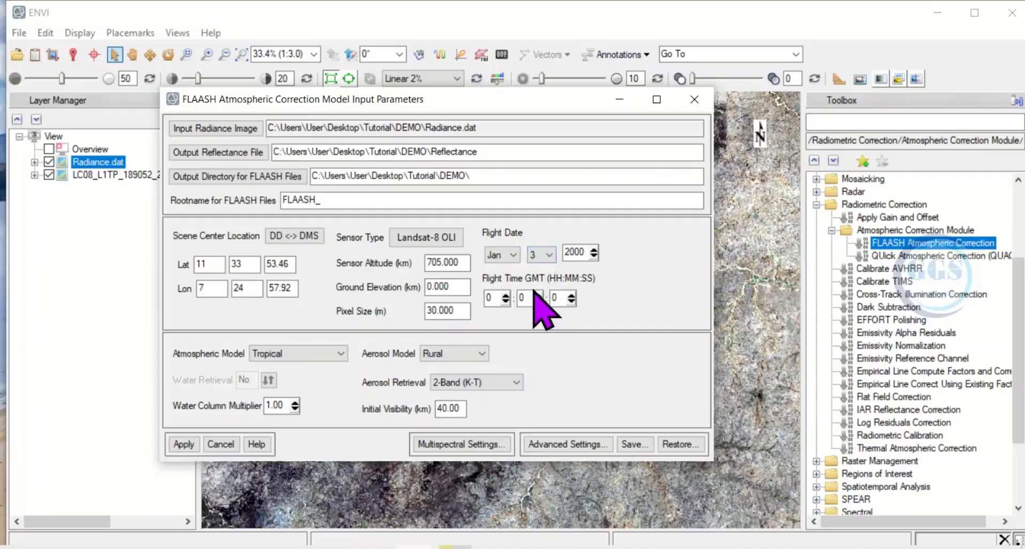
left_click(582, 252)
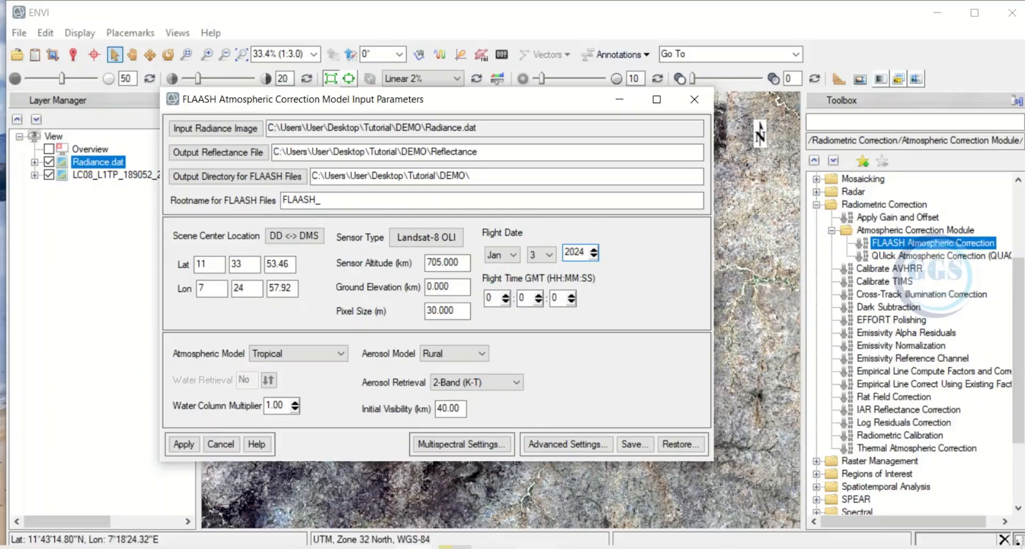
Check the product generation time in the metadata and set the flight time GMT to 2:36:37.
left_click(612, 547)
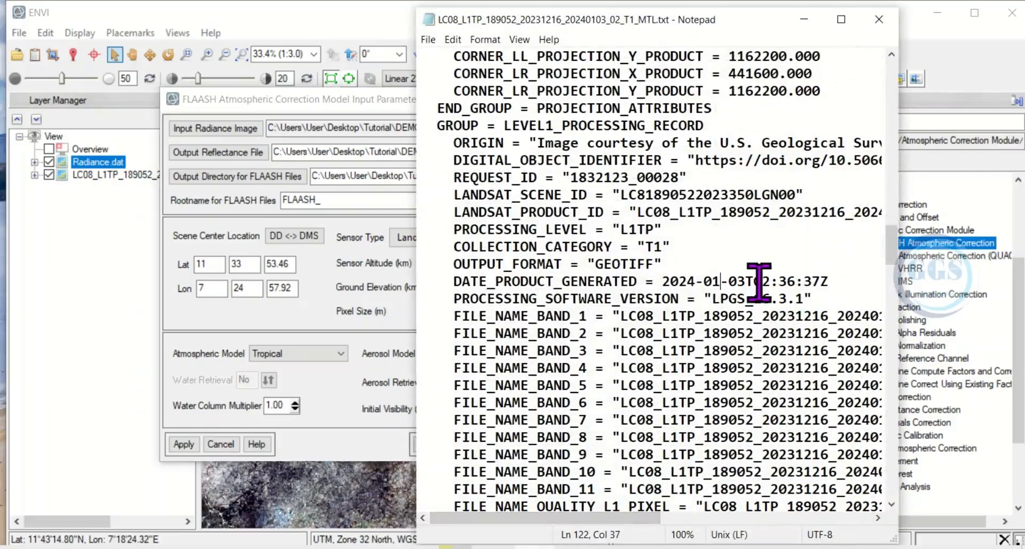
left_click_drag(754, 281, 804, 282)
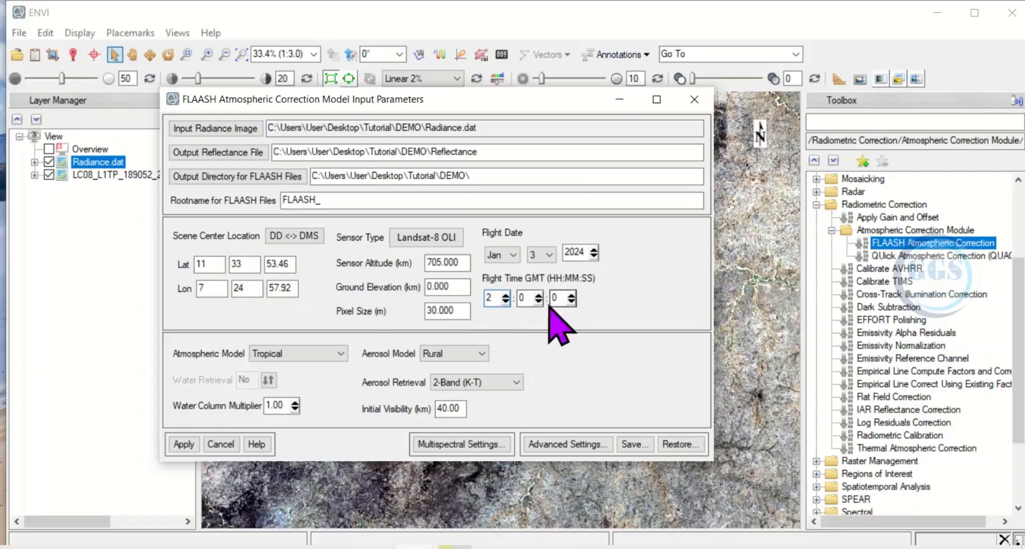
left_click_drag(527, 298, 550, 298)
type("36")
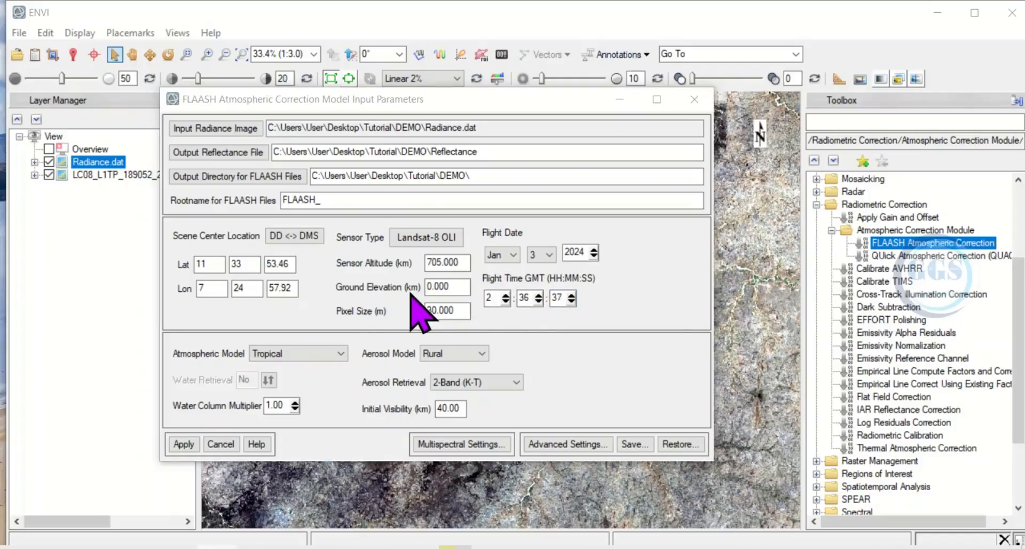
Set the ground elevation to 0.634 km and keep the pixel size at 30 m.
left_click(438, 287)
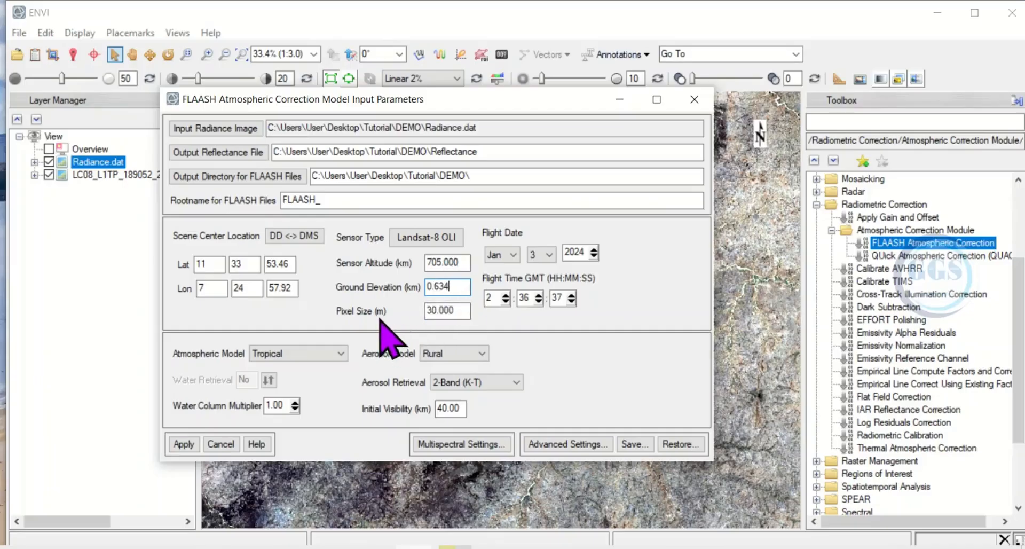
left_click(432, 309)
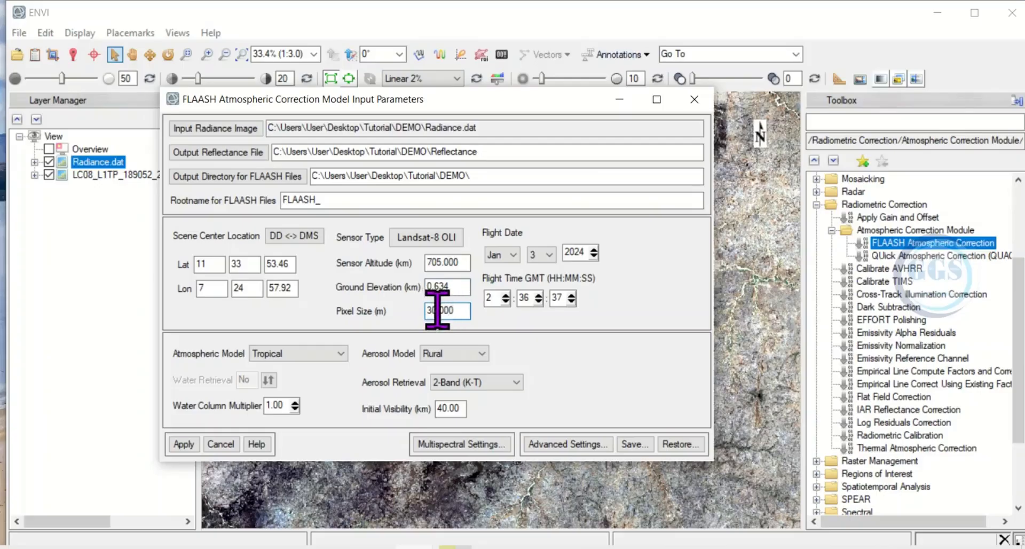
Set the aerosol model to Tropospheric.
left_click(446, 354)
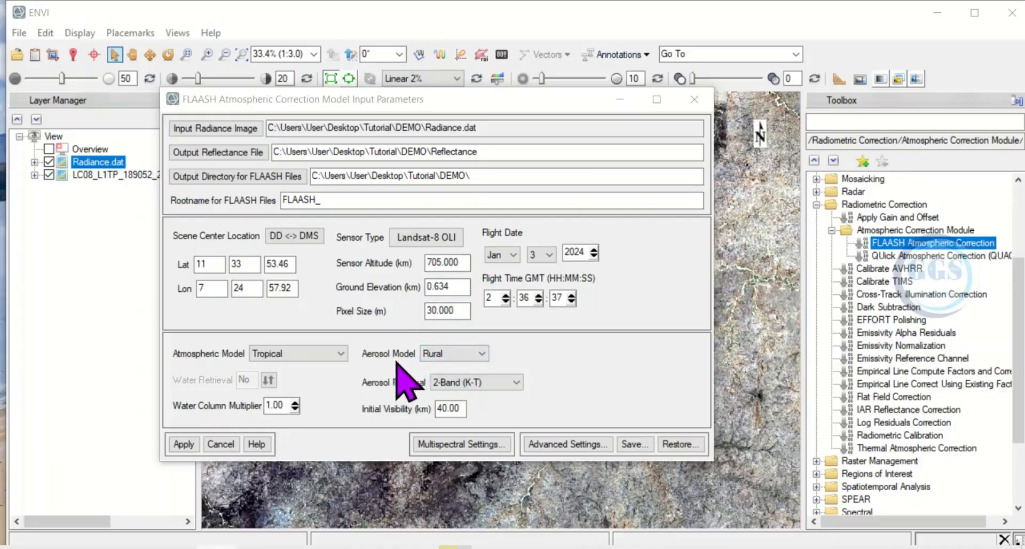
left_click(480, 355)
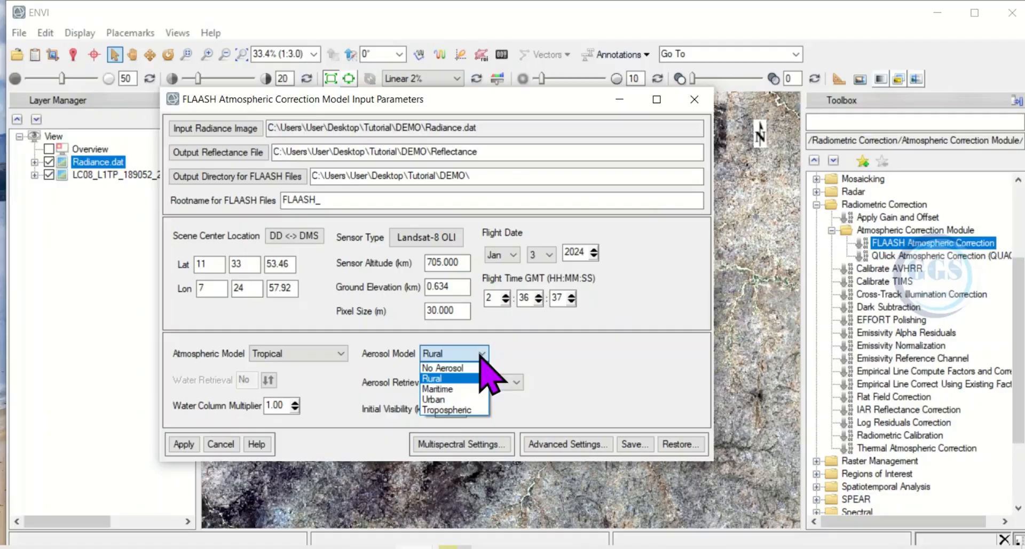
left_click(459, 410)
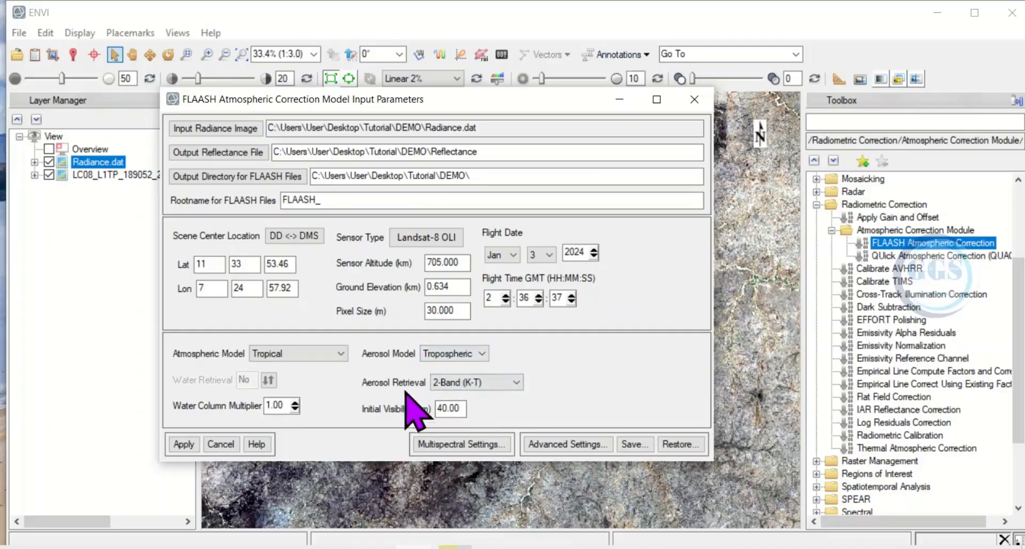
Switch the aerosol retrieval to None and back to 2-Band (K-T).
left_click(517, 383)
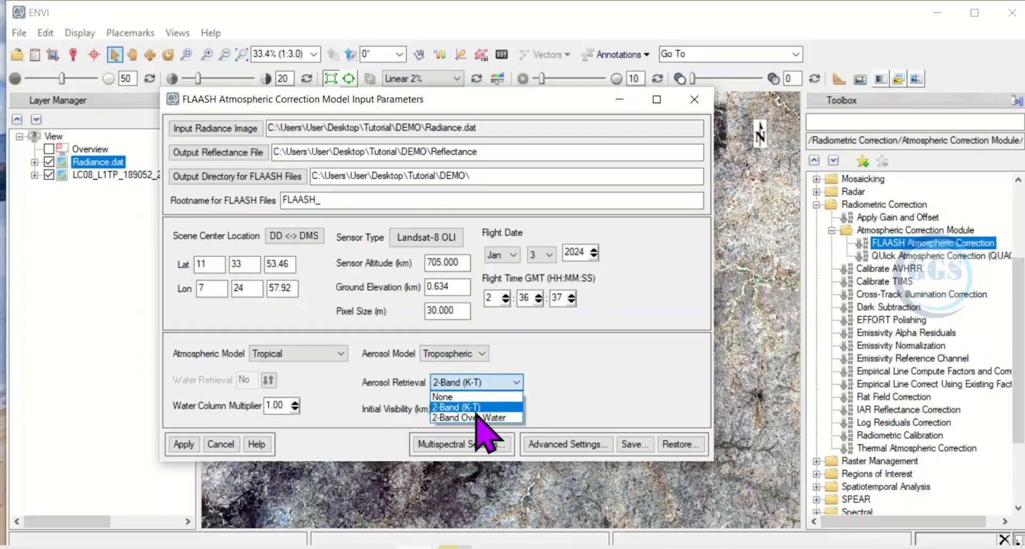
left_click(499, 396)
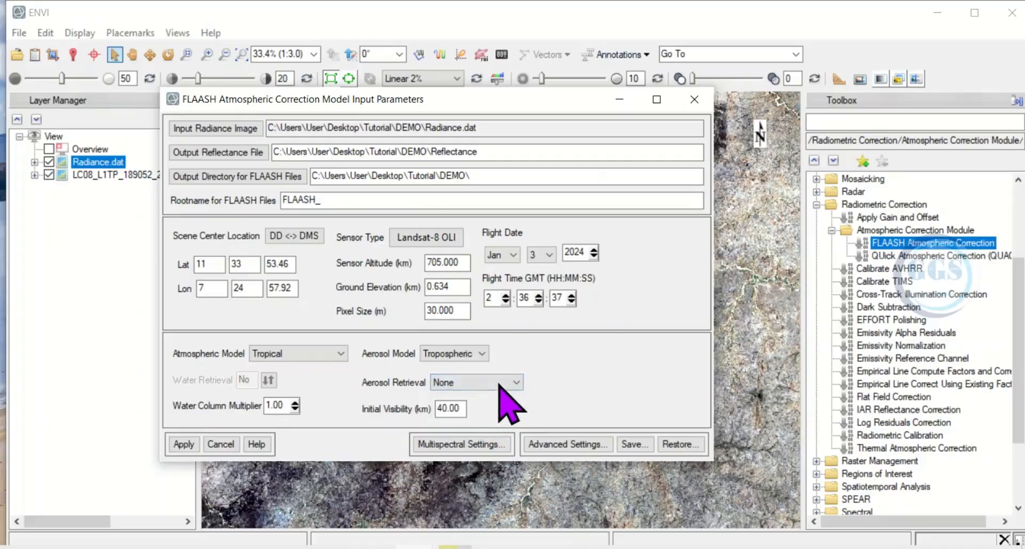
left_click(516, 382)
left_click(472, 404)
Consult the latitude and month table in FLAASH.pdf for the atmospheric model and choose Tropical.
left_click(340, 354)
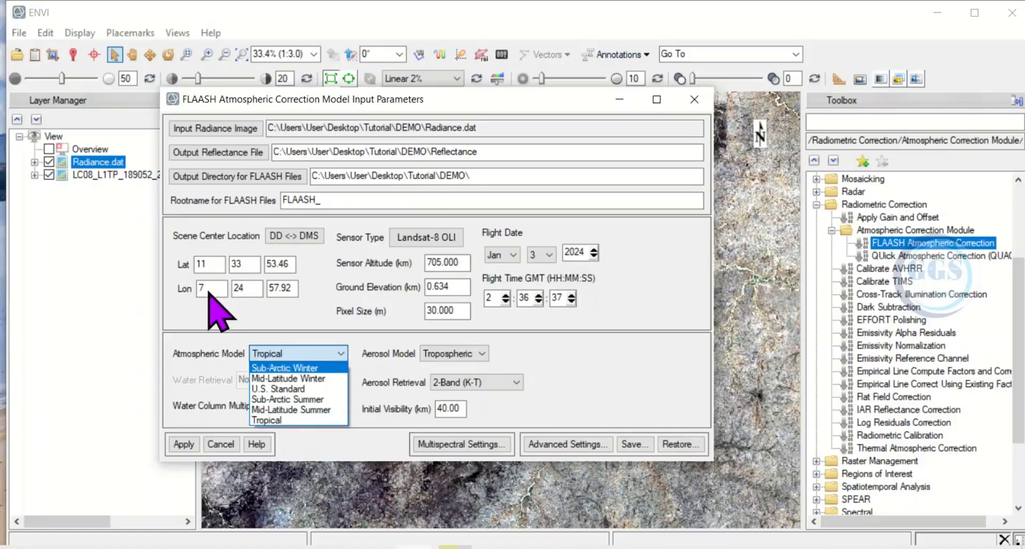
left_click(498, 548)
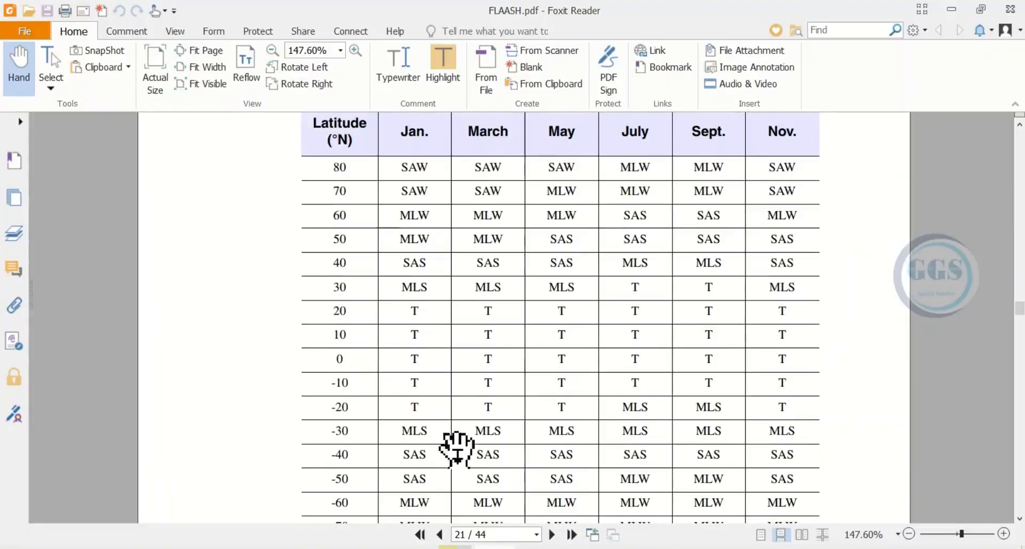
left_click(952, 9)
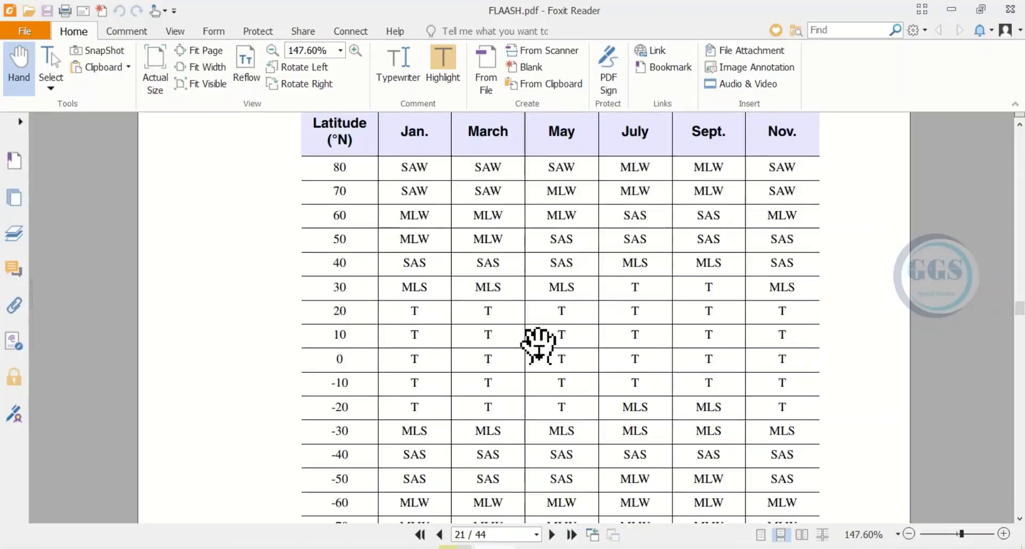
scroll(510, 350, "down", 1)
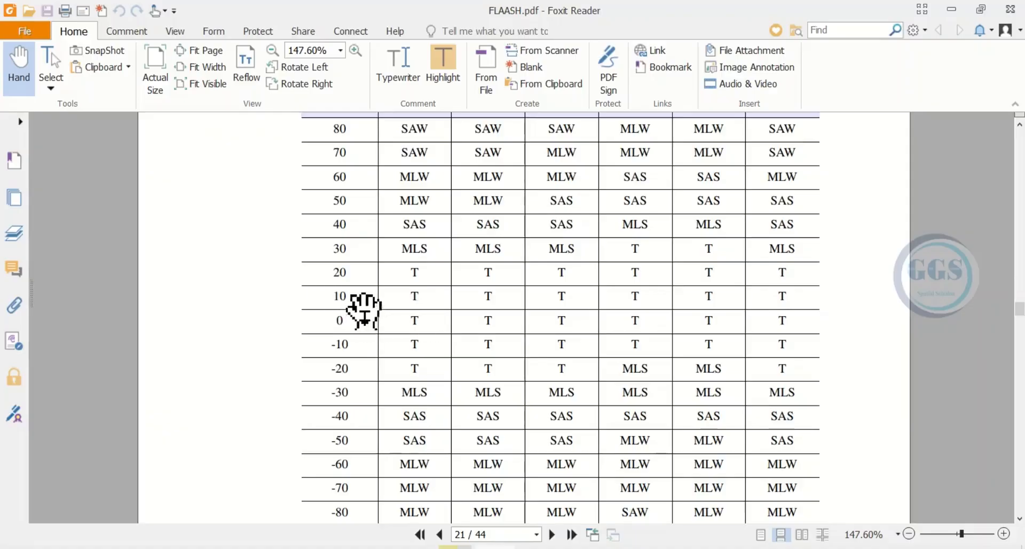
left_click(950, 10)
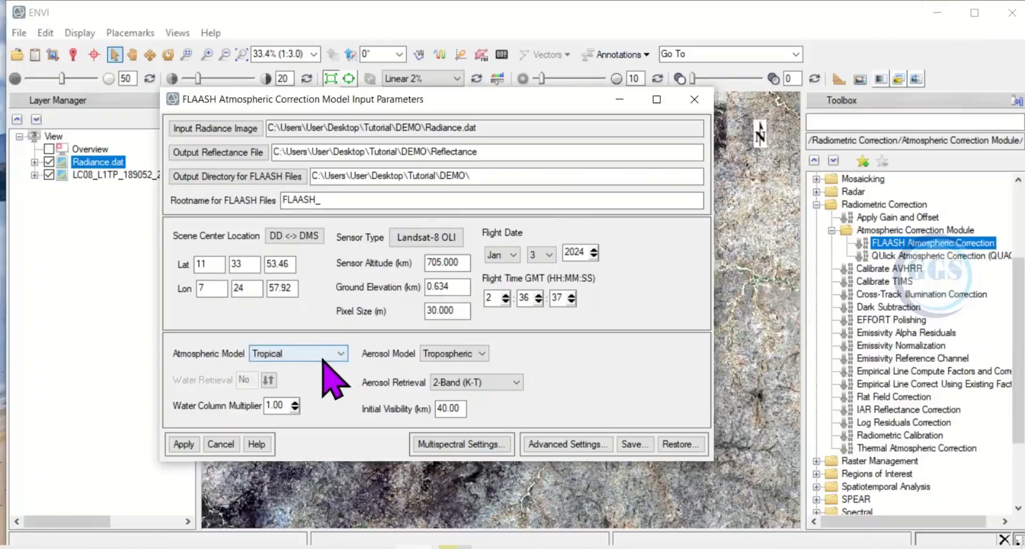
left_click(340, 353)
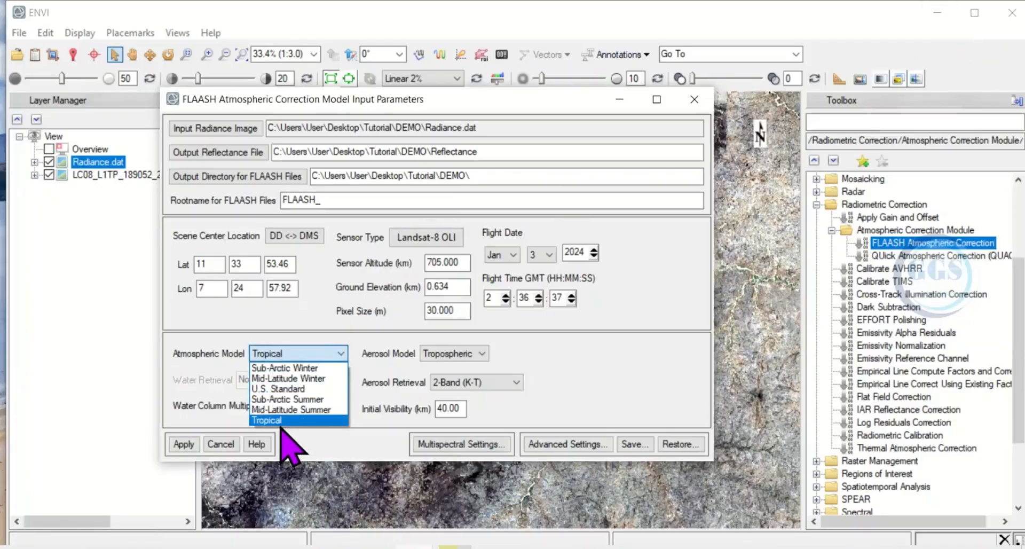
left_click(281, 421)
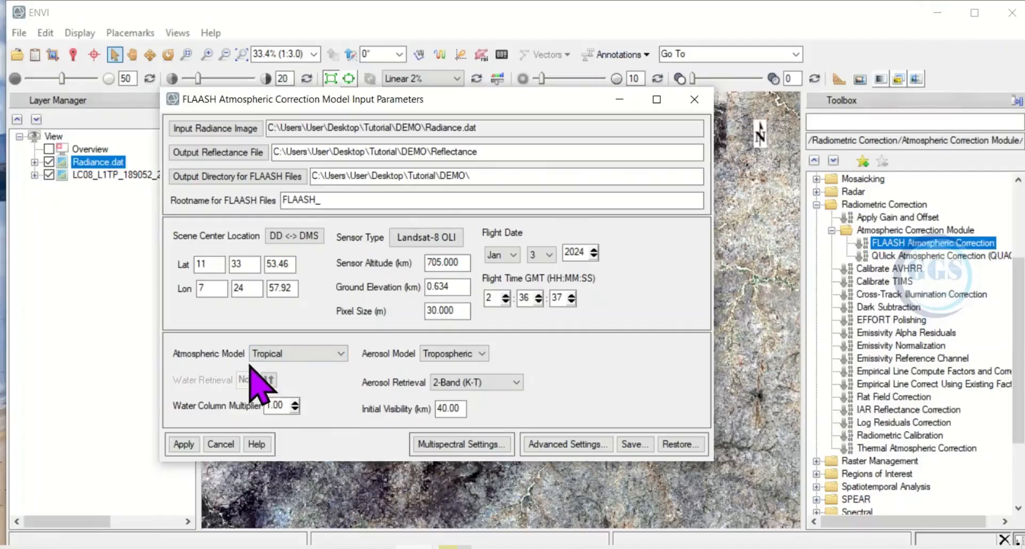
left_click(215, 547)
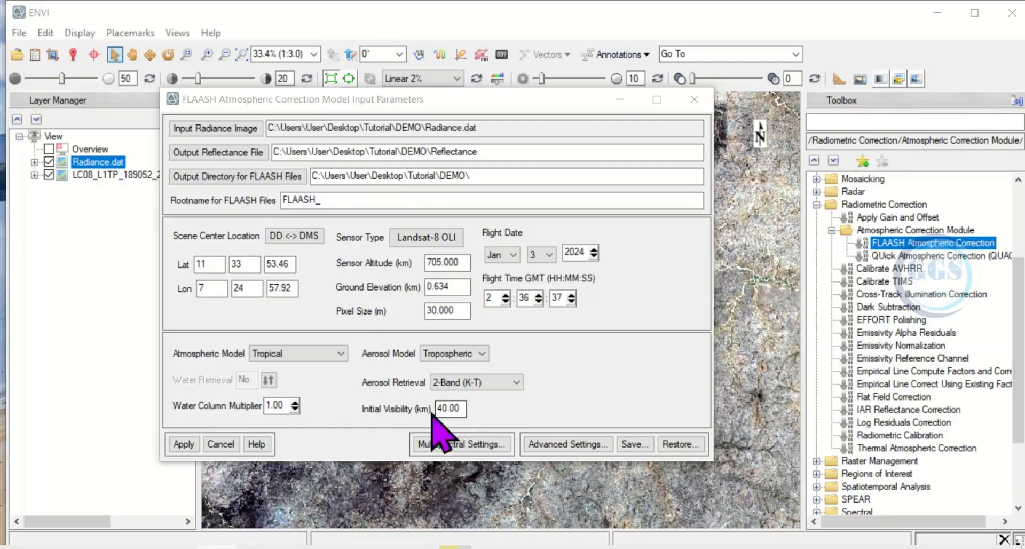
Assign the Over-Land Retrieval standard (660:2100 nm) defaults for the Kaufman-Tanre aerosol retrieval in the multispectral settings.
left_click(458, 444)
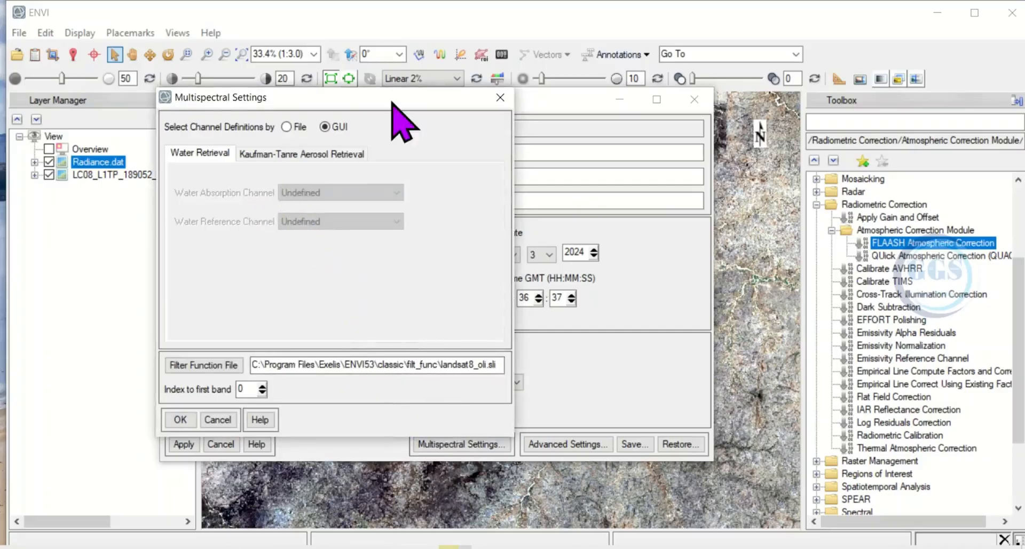
left_click_drag(403, 102, 678, 114)
left_click_drag(705, 105, 706, 103)
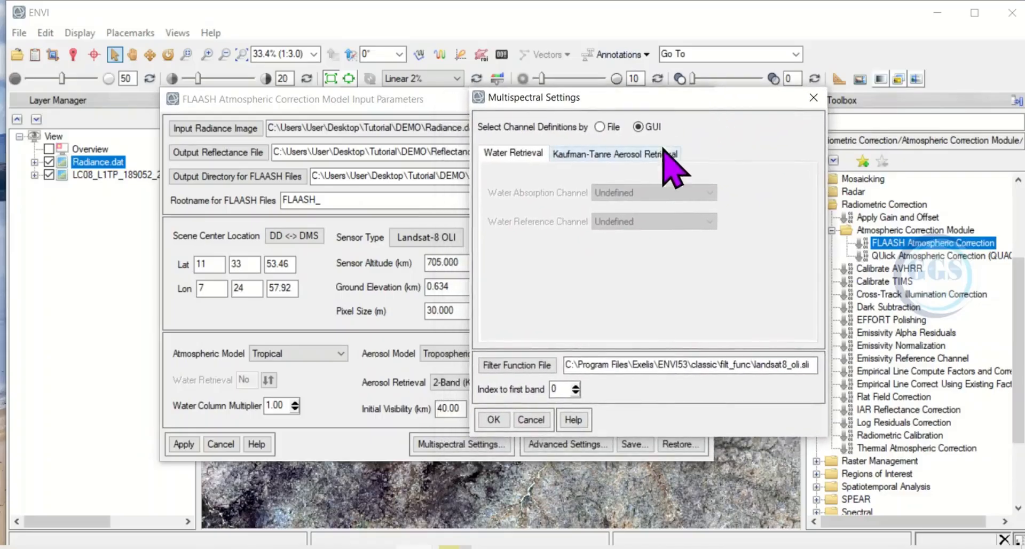
left_click(593, 170)
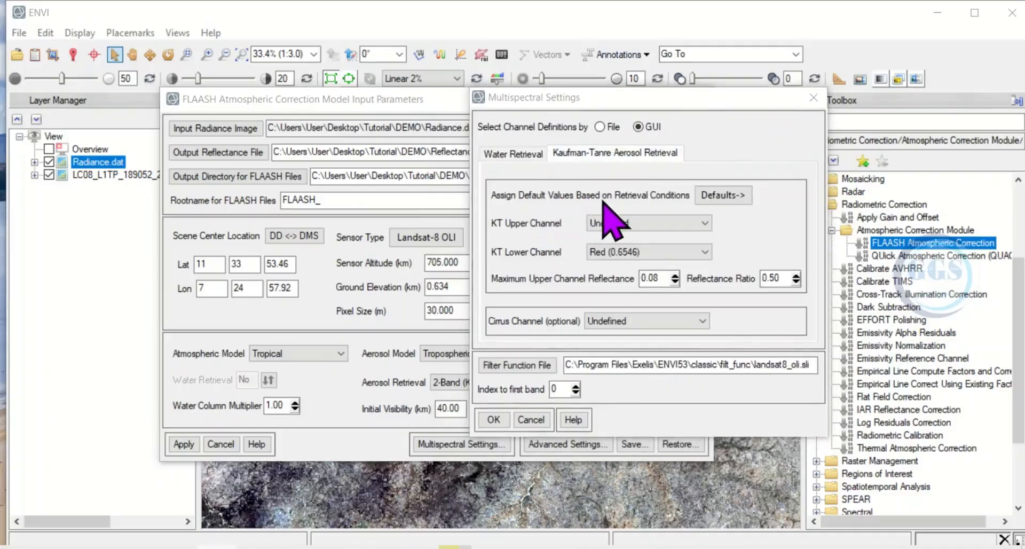
left_click(736, 202)
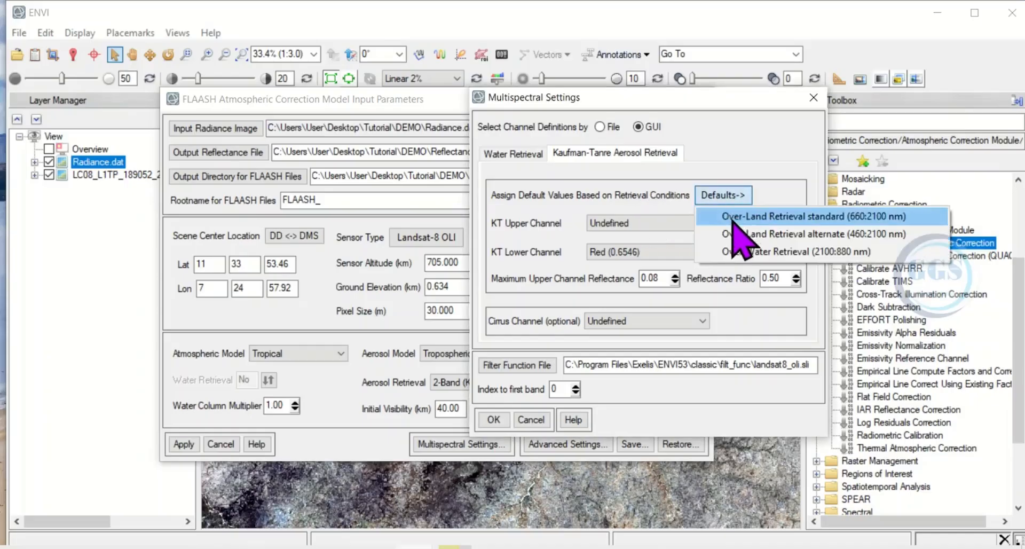
left_click(768, 216)
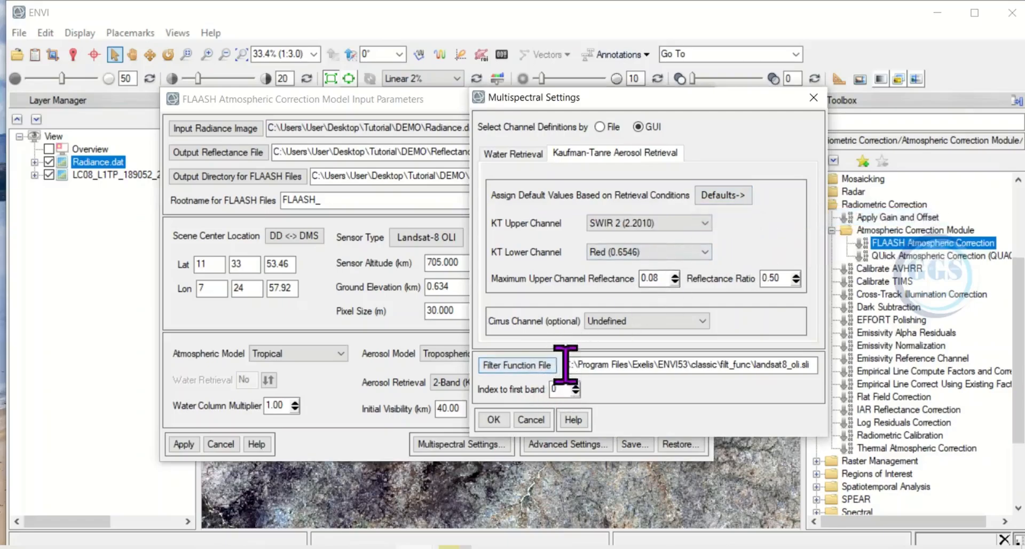
left_click(493, 419)
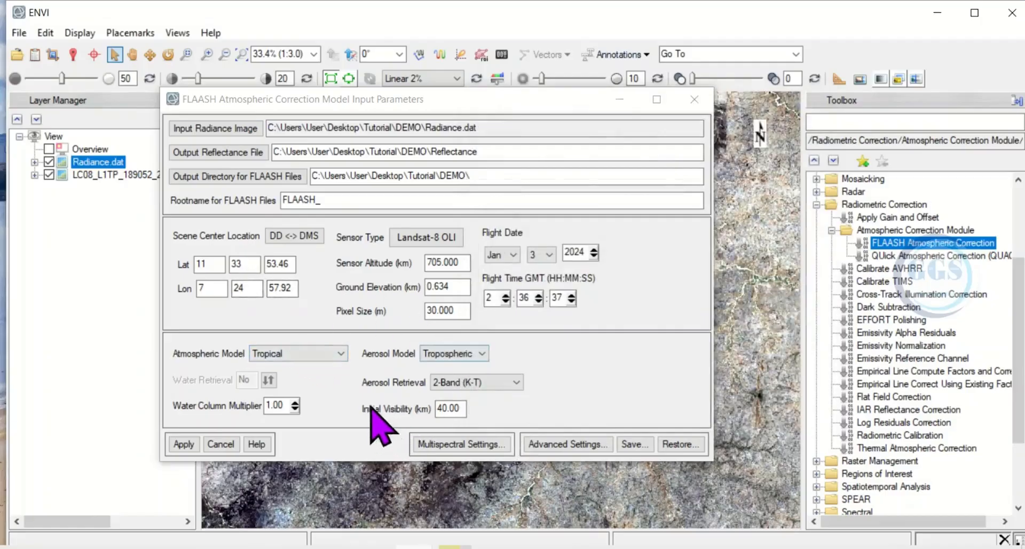
Try to run the FLAASH correction with the current parameters.
left_click(183, 451)
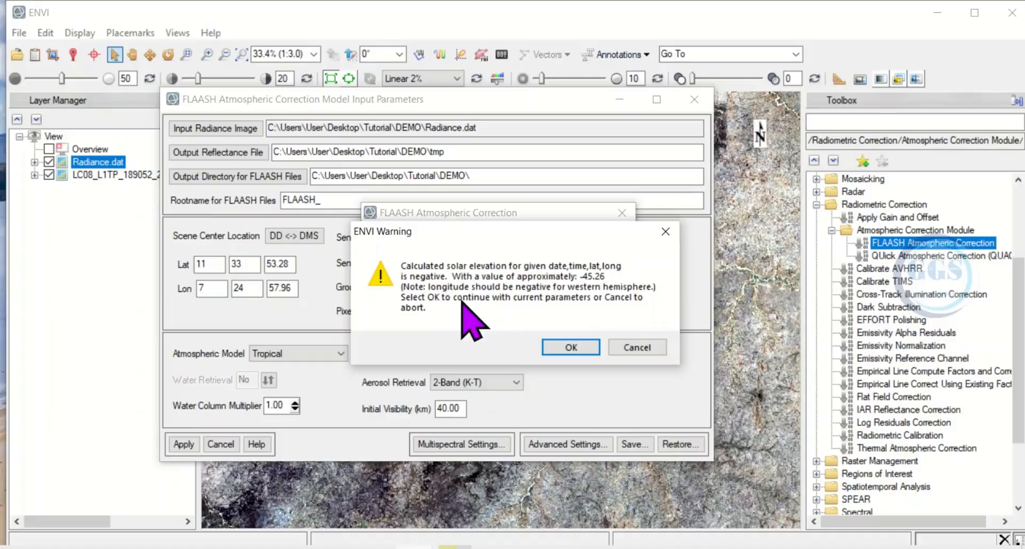
left_click(571, 348)
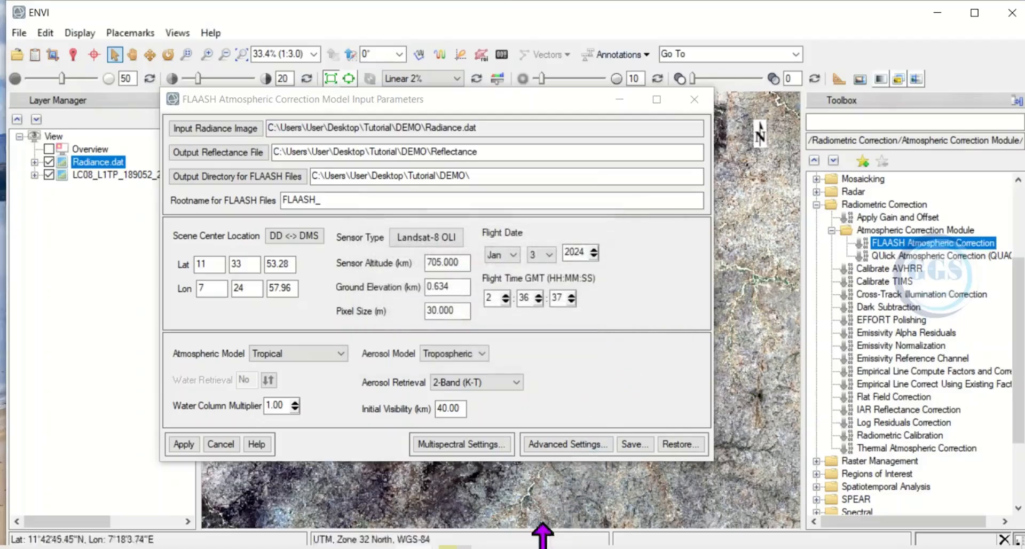
Look up the acquisition date in the Landsat MTL metadata file and set the FLAASH flight date to Dec 16, 2023.
left_click(535, 547)
left_click(537, 315)
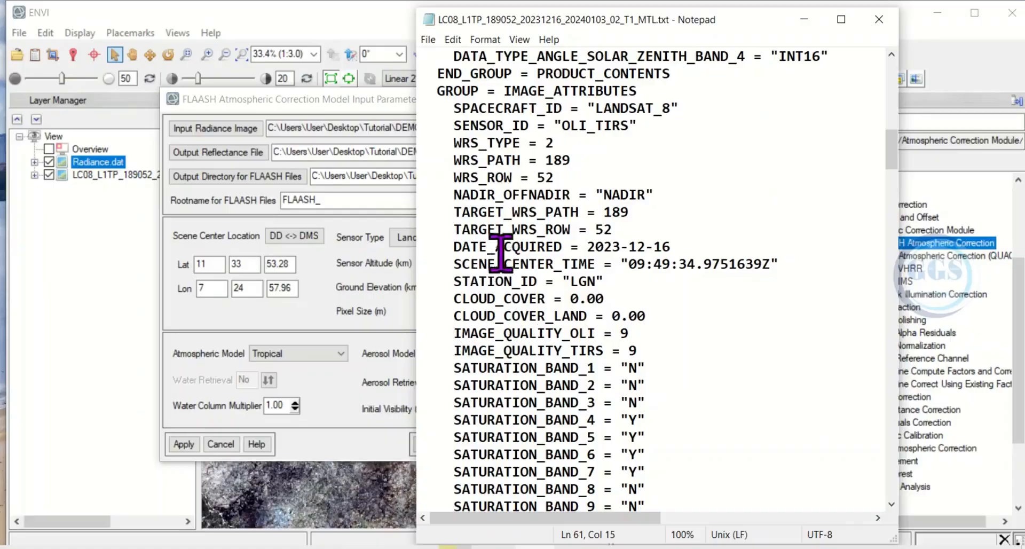
left_click_drag(454, 247, 667, 247)
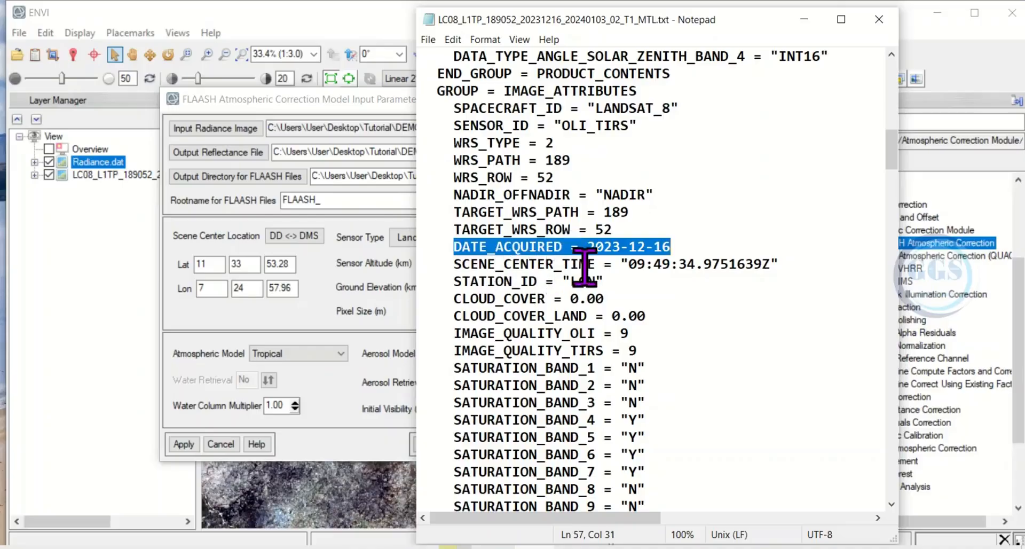
left_click(602, 267)
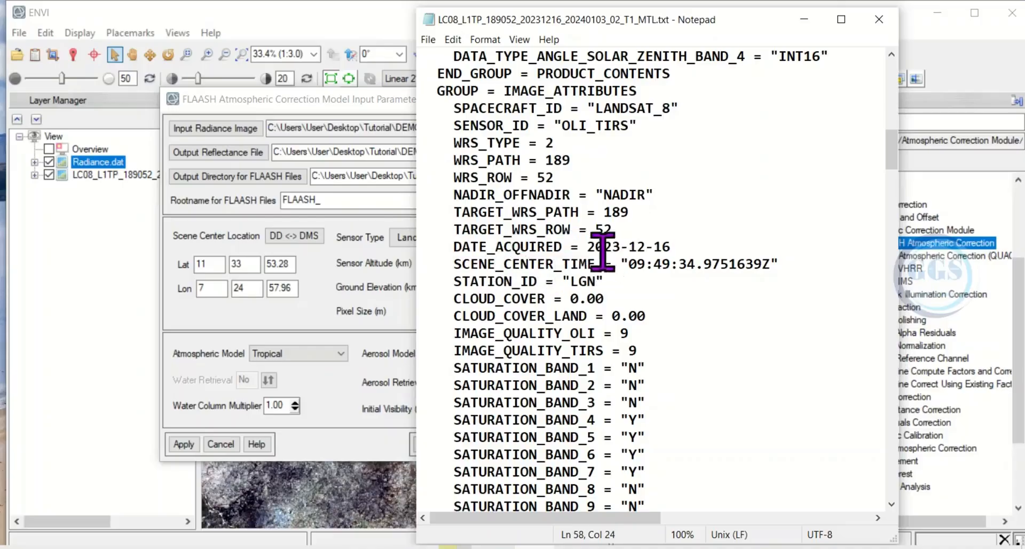
left_click_drag(587, 246, 639, 246)
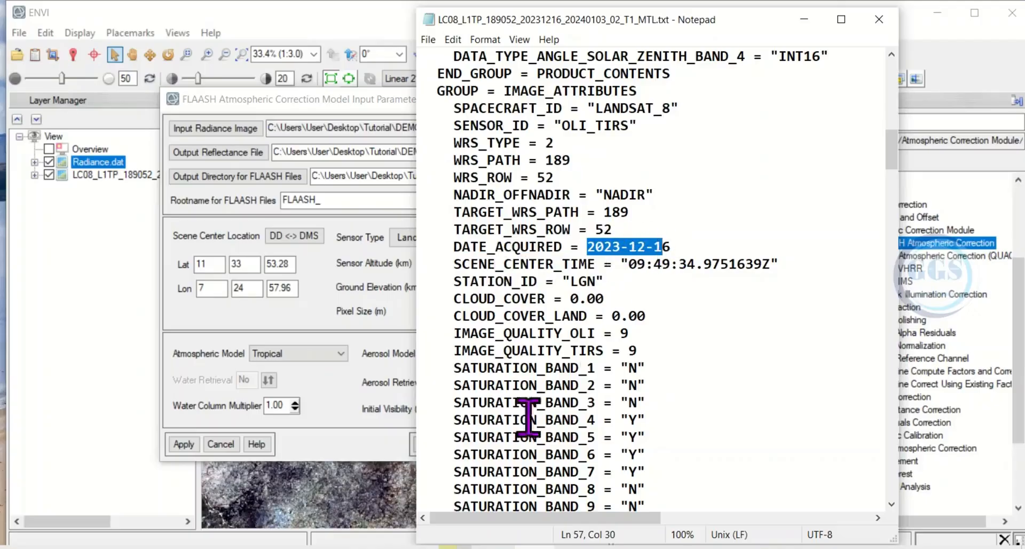
left_click(238, 100)
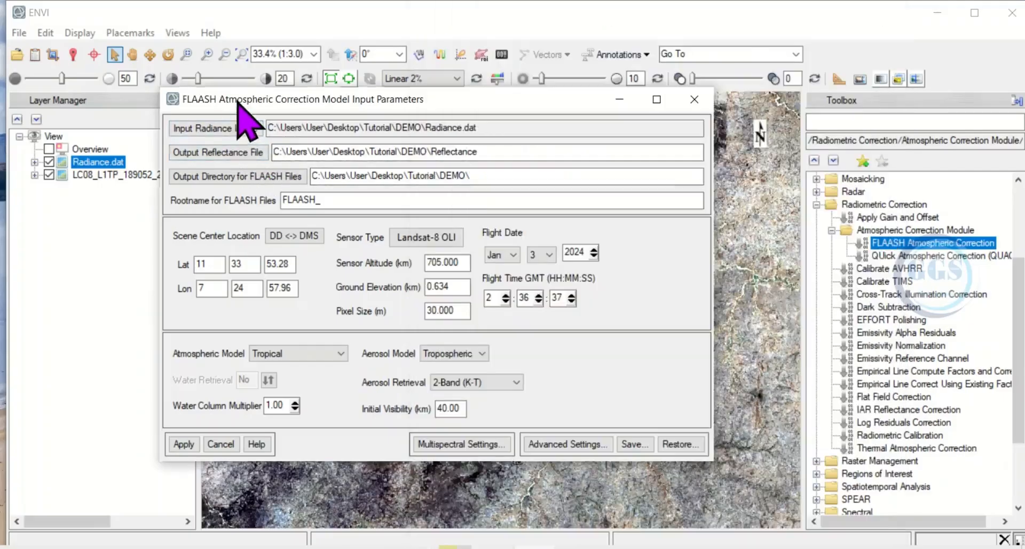
left_click(516, 257)
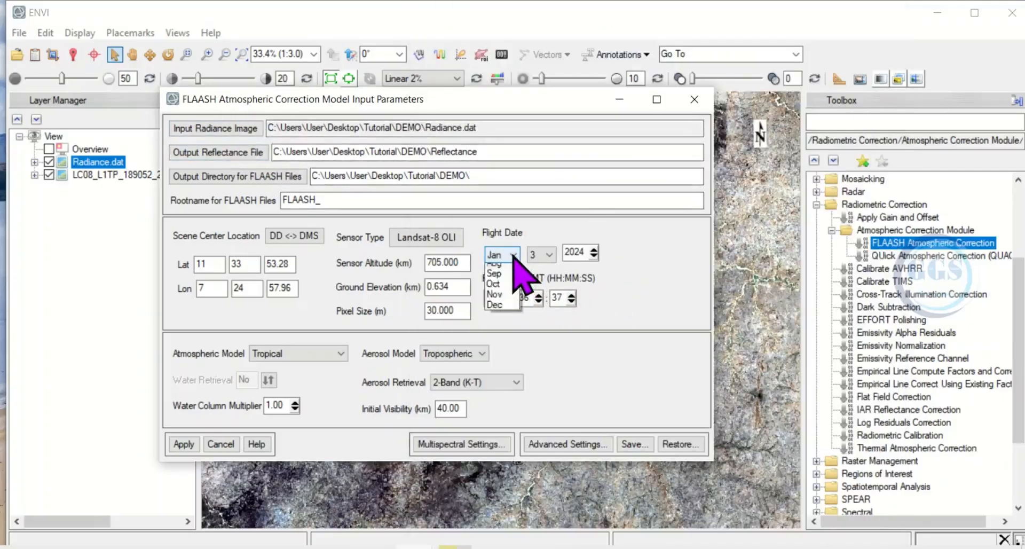
left_click(501, 388)
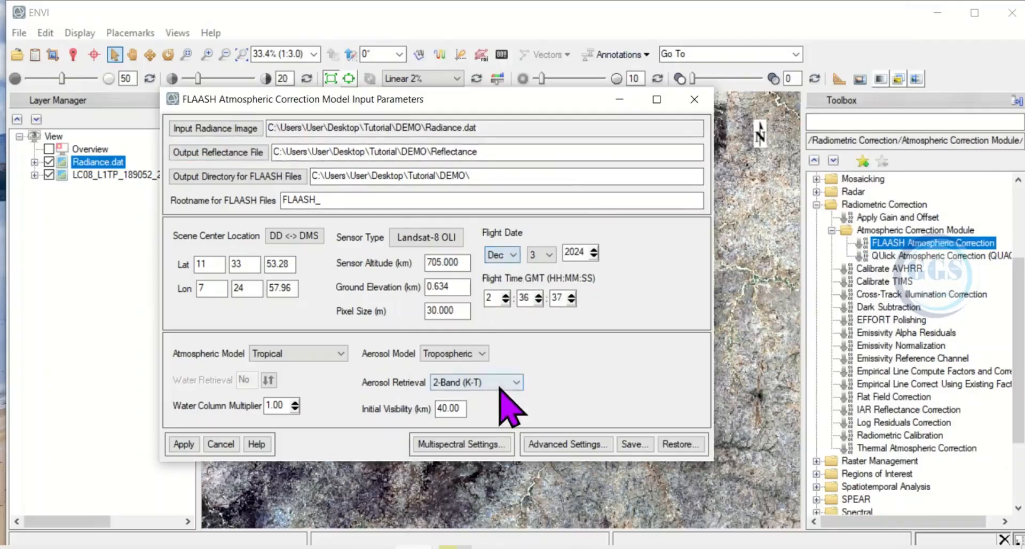
left_click(549, 256)
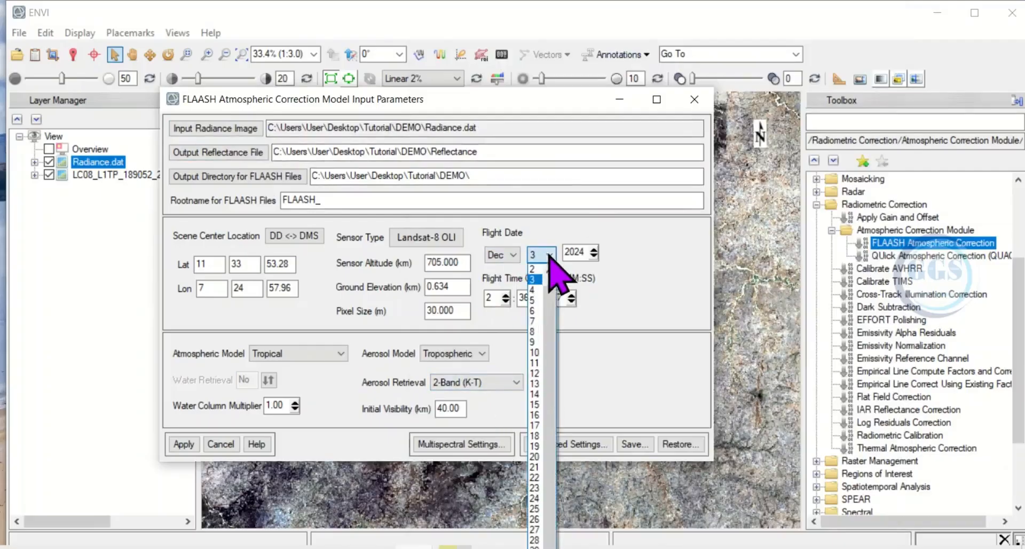
left_click(534, 415)
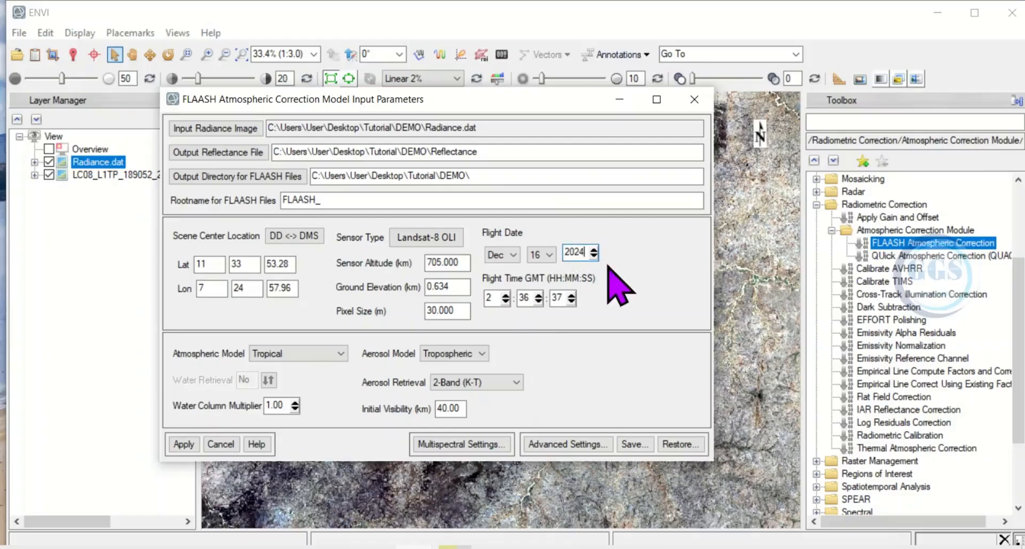
type("3")
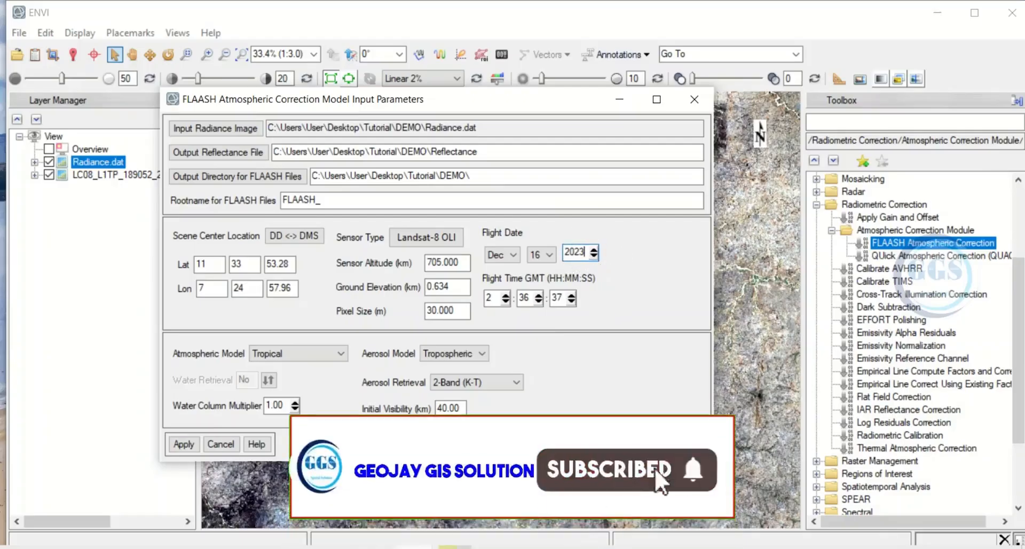
Set the GMT flight time to 9:49:34, matching the scene center time in the MTL metadata file.
left_click(612, 545)
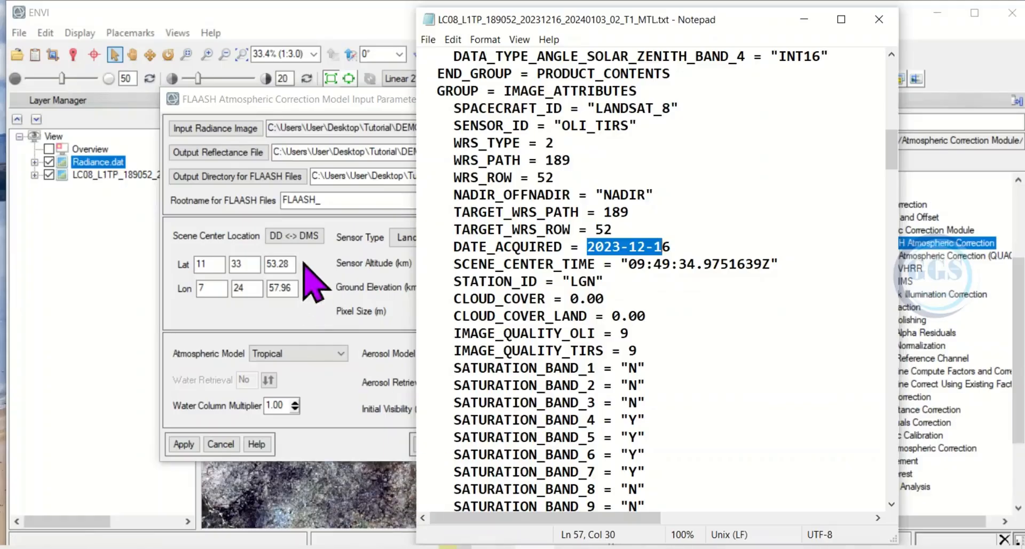
left_click(320, 291)
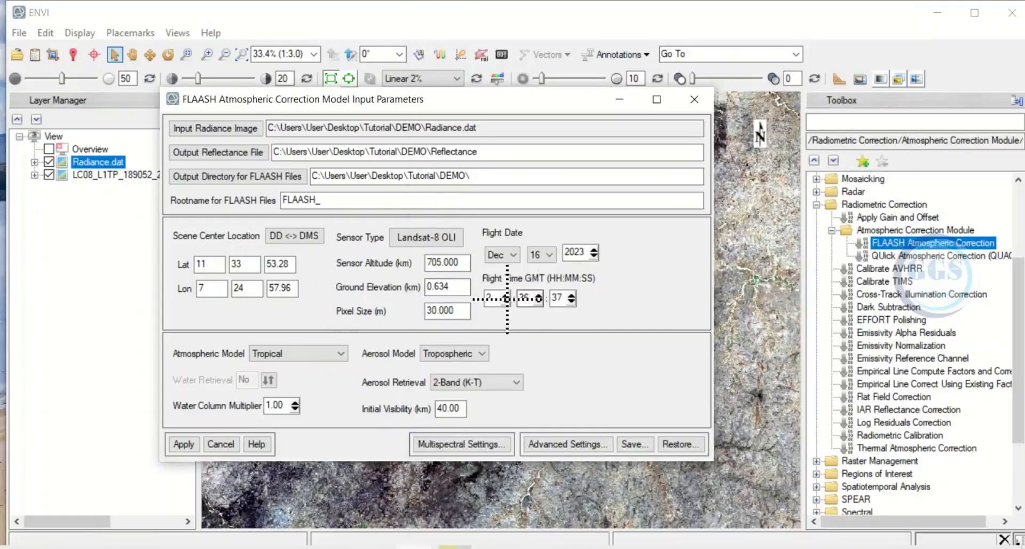
double_click(490, 298)
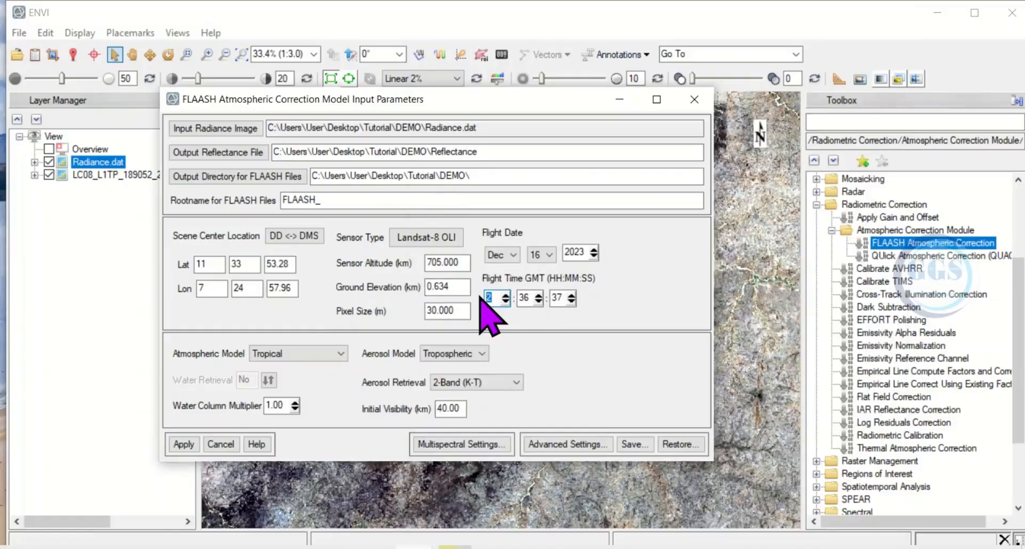
type("9")
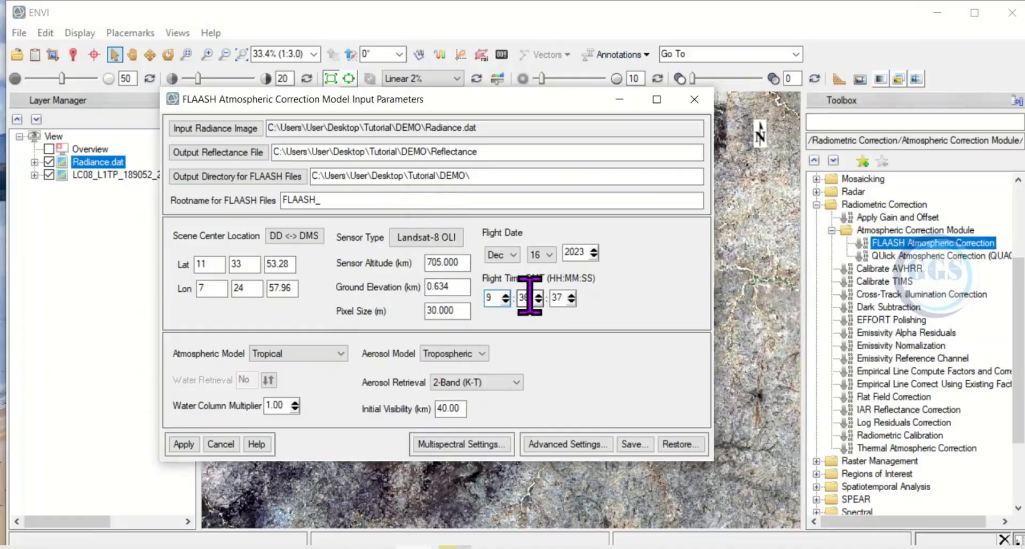
double_click(528, 296)
type("49")
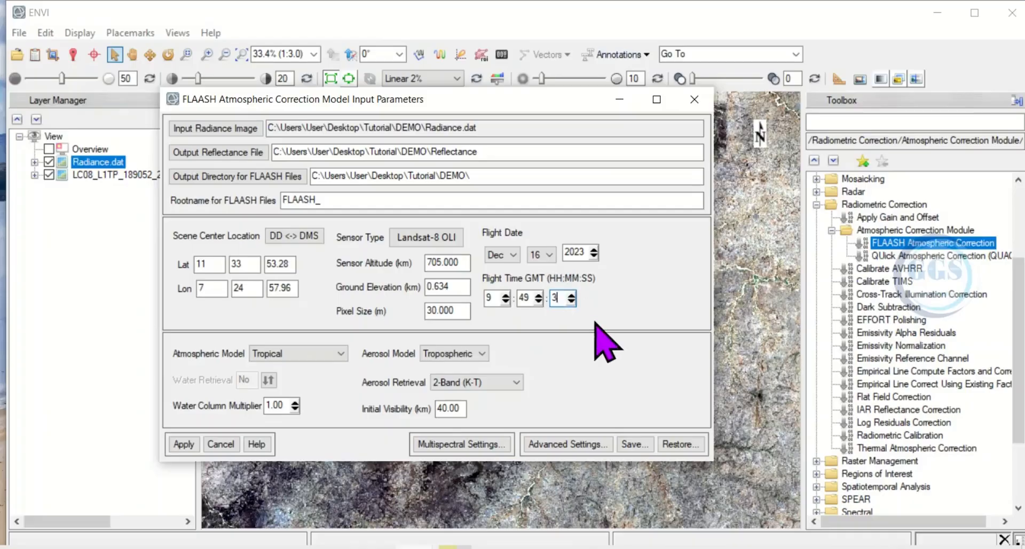
left_click(535, 547)
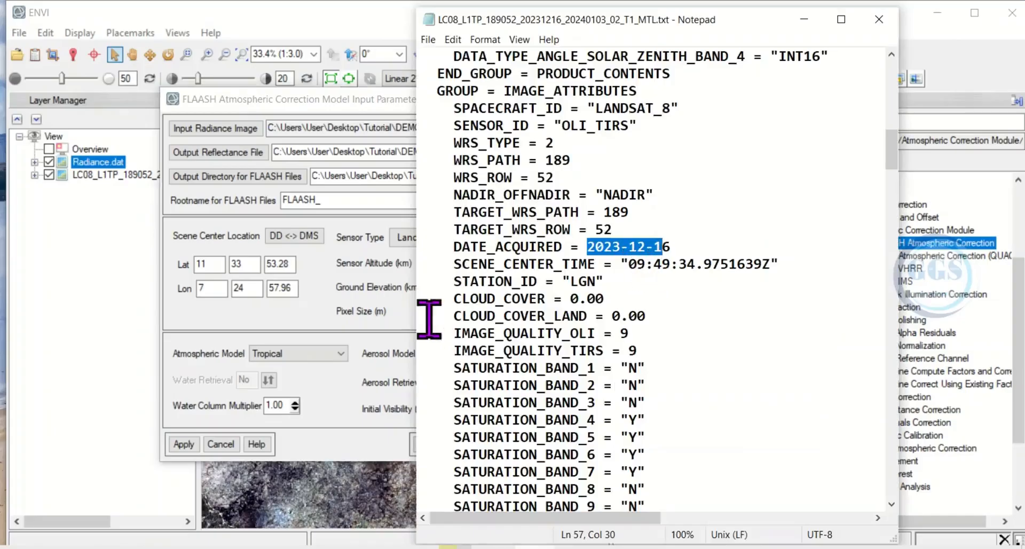
left_click(413, 325)
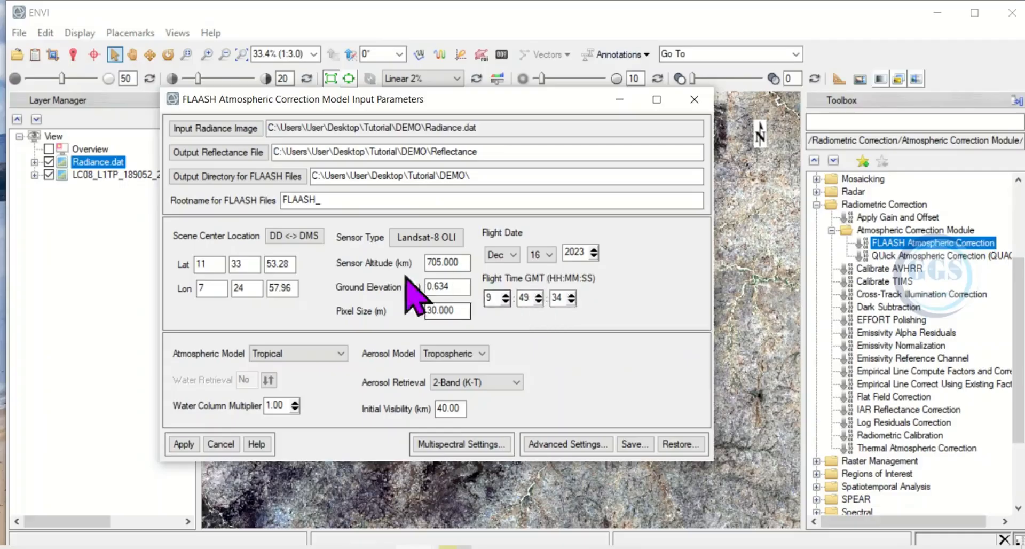
Run the FLAASH correction and review the visibility and average water amount in its results, closing the FLAASH windows when done.
left_click(179, 443)
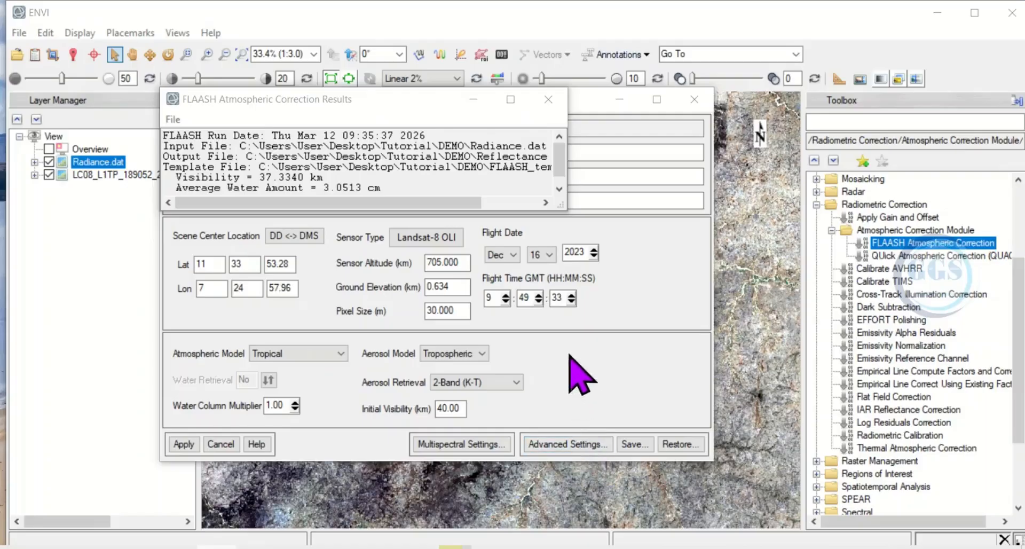
left_click(378, 115)
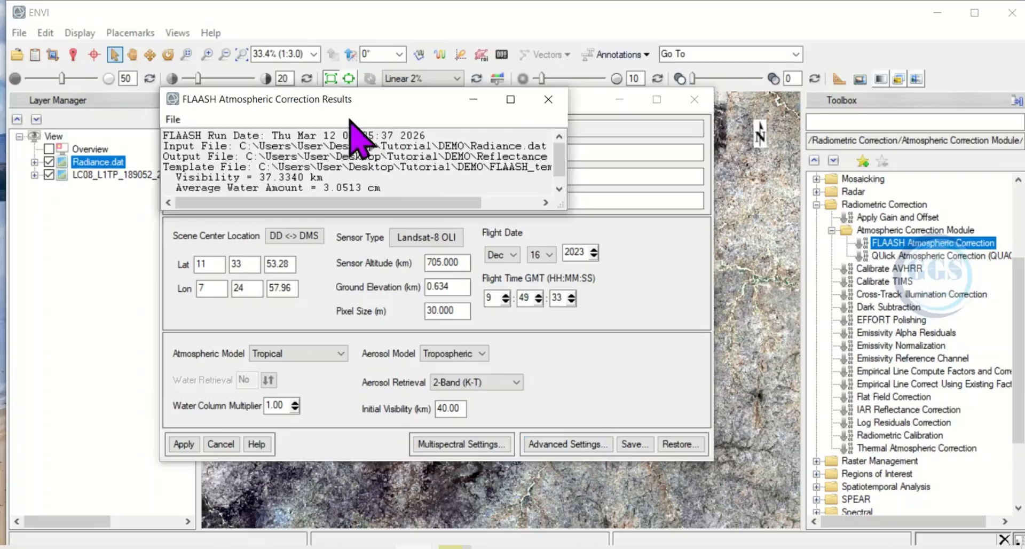
left_click_drag(386, 212, 389, 257)
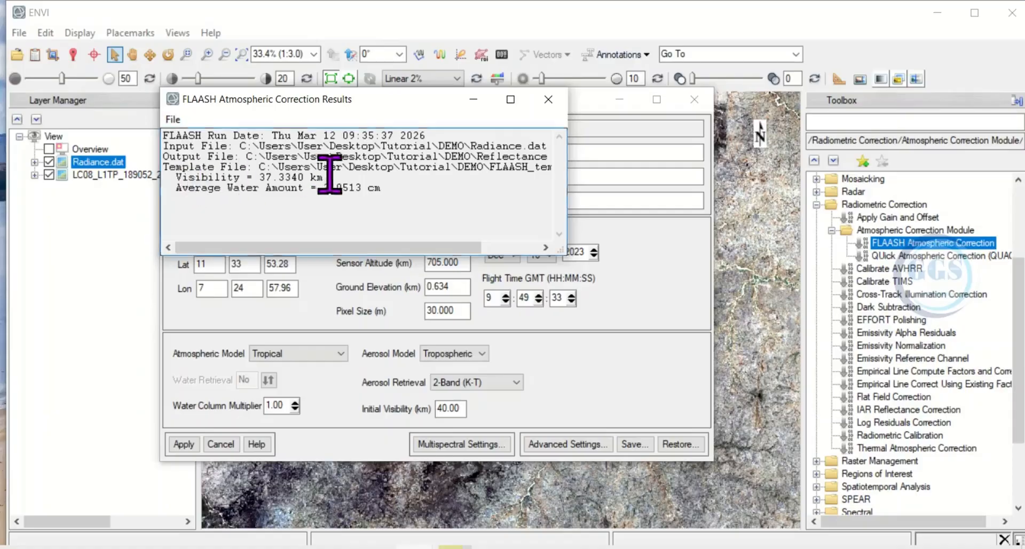
left_click_drag(330, 176, 250, 175)
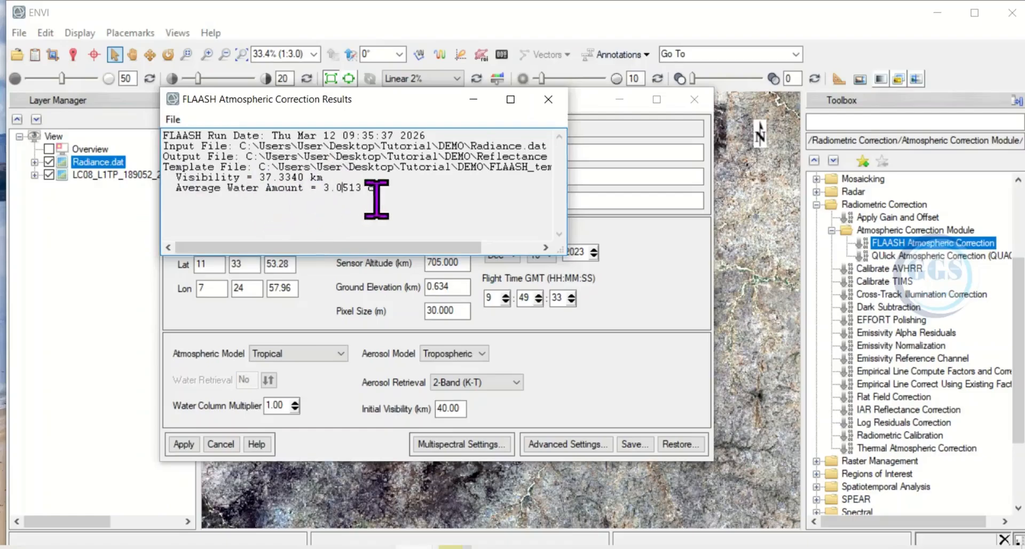
left_click_drag(386, 196, 323, 188)
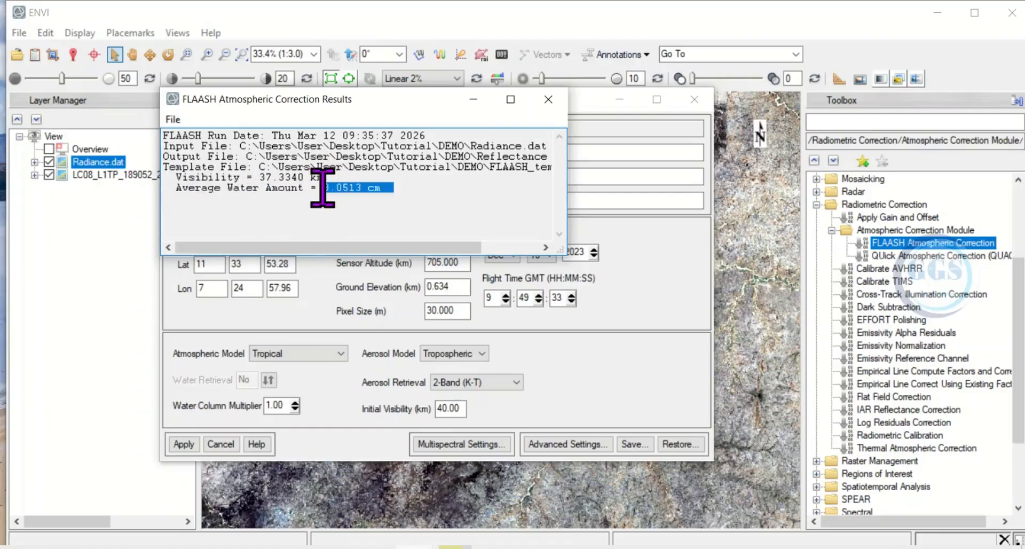
left_click(411, 190)
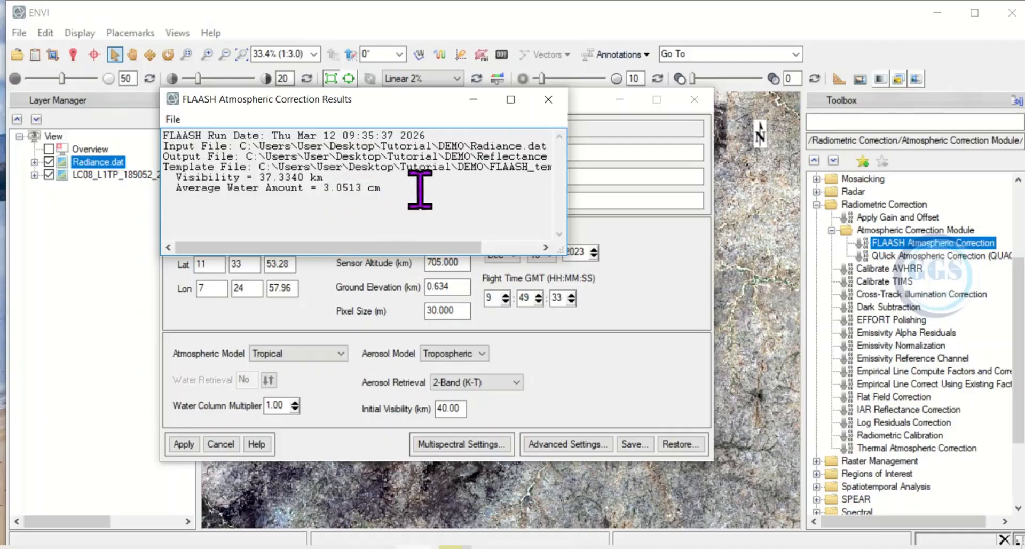
left_click(548, 100)
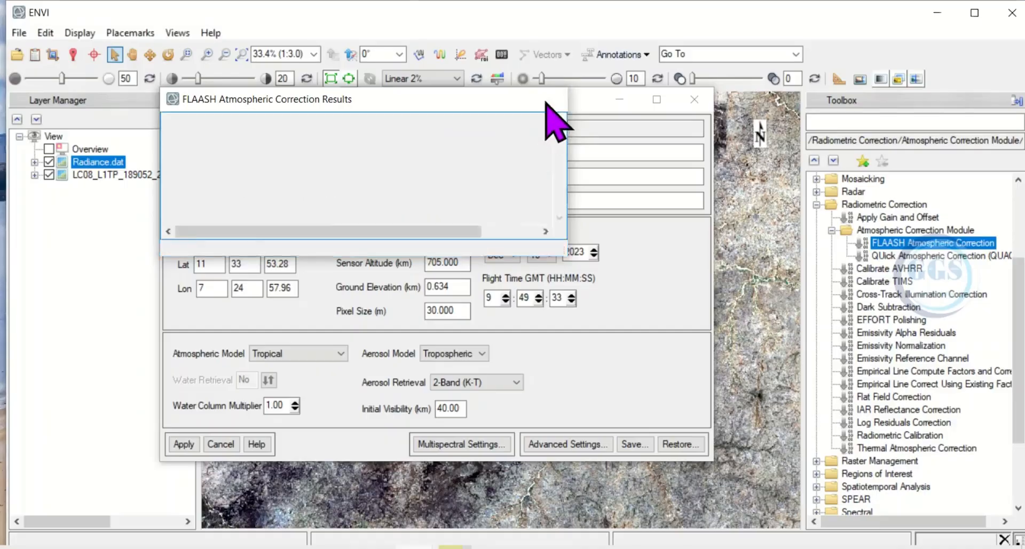
left_click(694, 99)
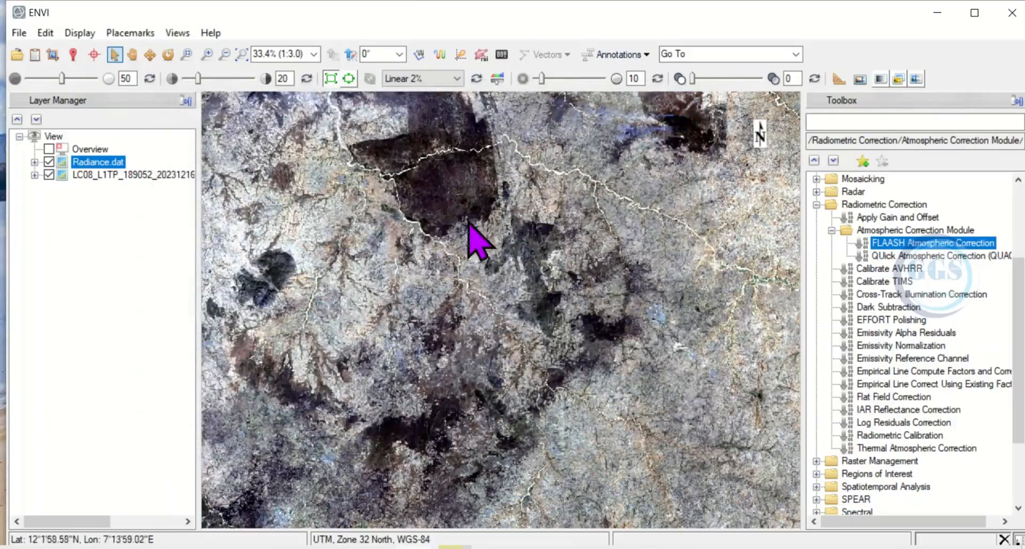